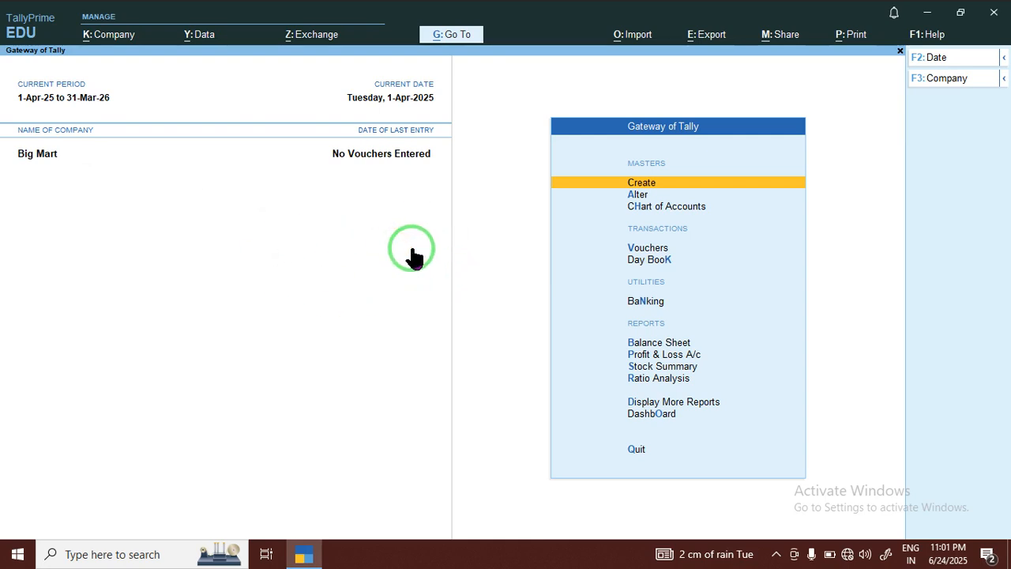
{"action": "left_click", "coordinate": [933, 82]}
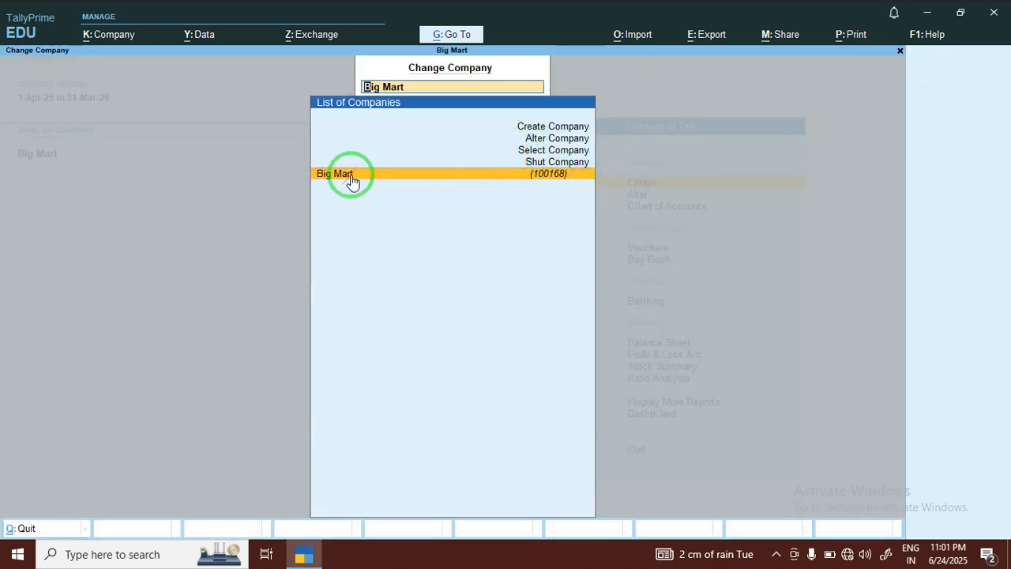
{"action": "left_click", "coordinate": [398, 185]}
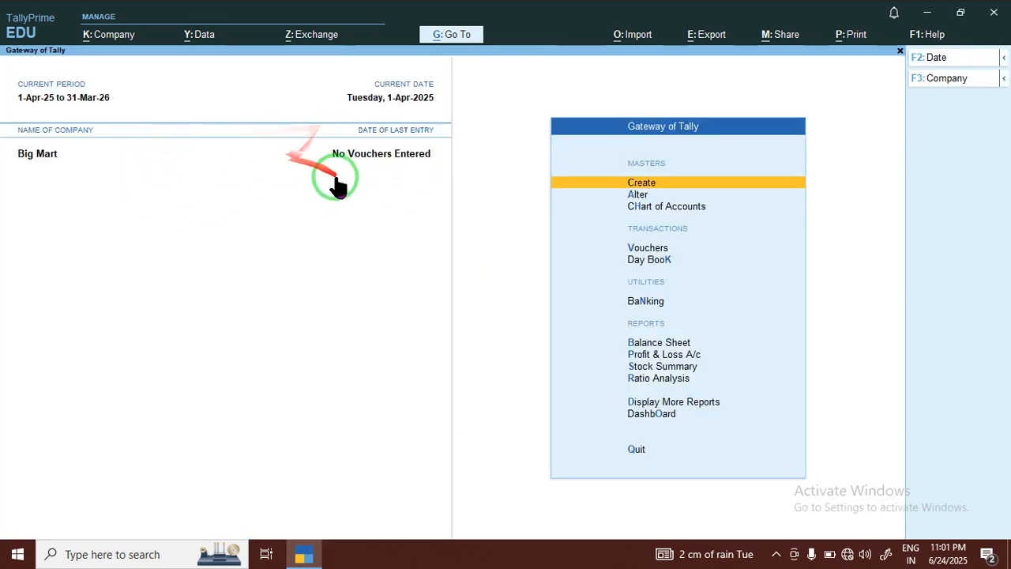
{"action": "left_click", "coordinate": [928, 79]}
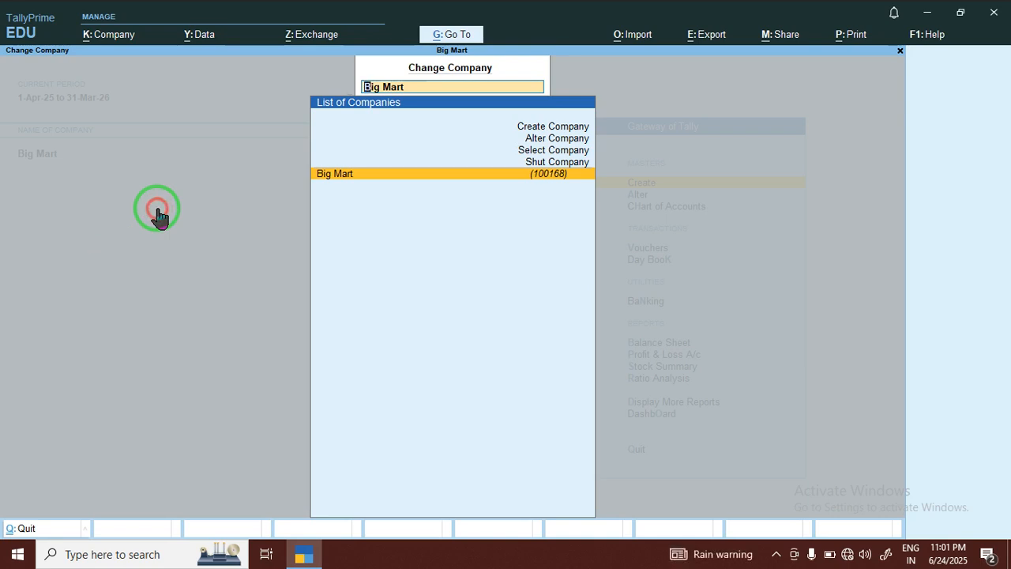
{"action": "key", "text": "BackSpace"}
{"action": "key", "text": "Escape"}
- Enable user access control for the Big Mart company data and enter the administrator's username, password and password confirmation
{"action": "left_click", "coordinate": [104, 40]}
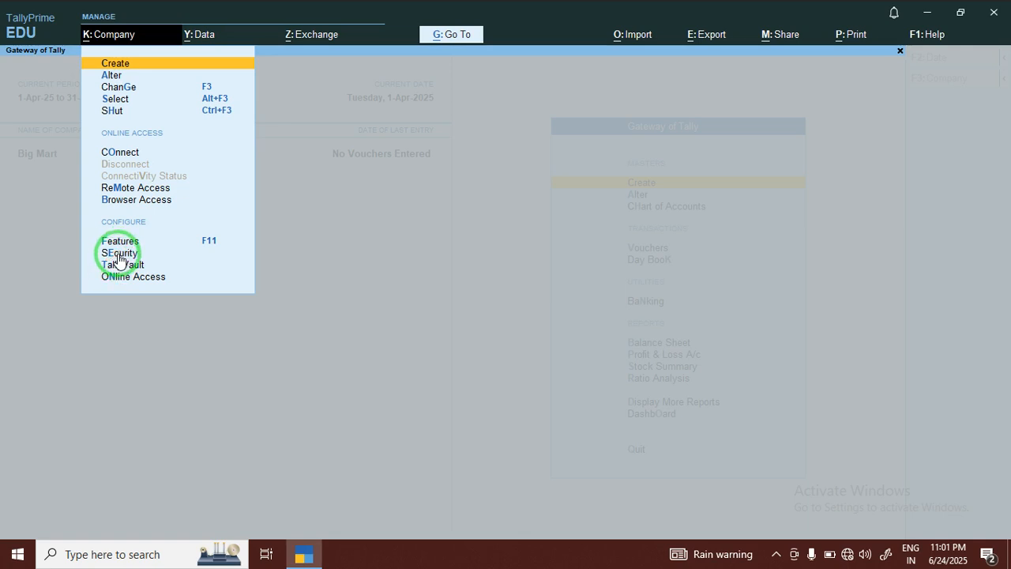
{"action": "left_click", "coordinate": [118, 254]}
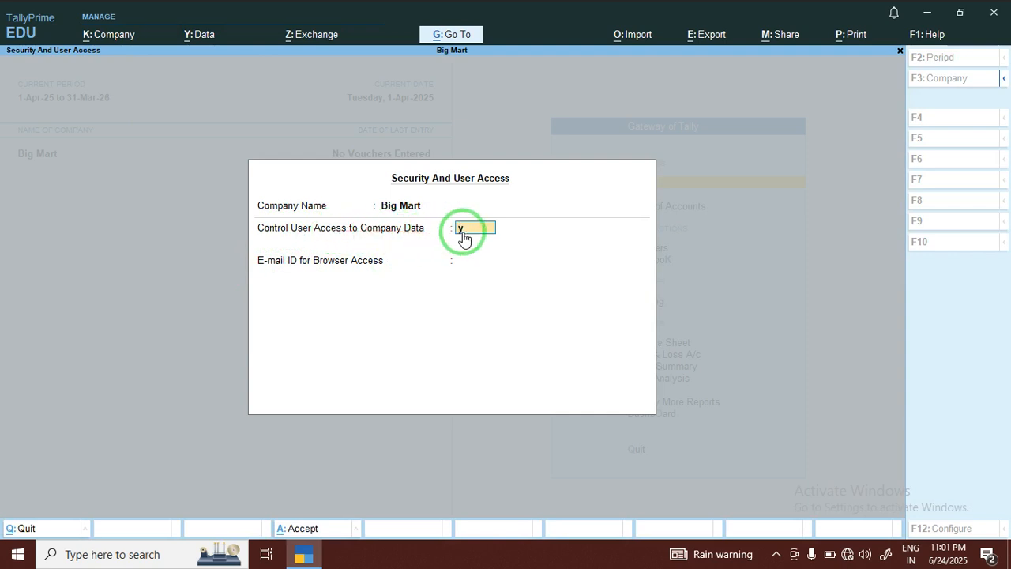
{"action": "key", "text": "y"}
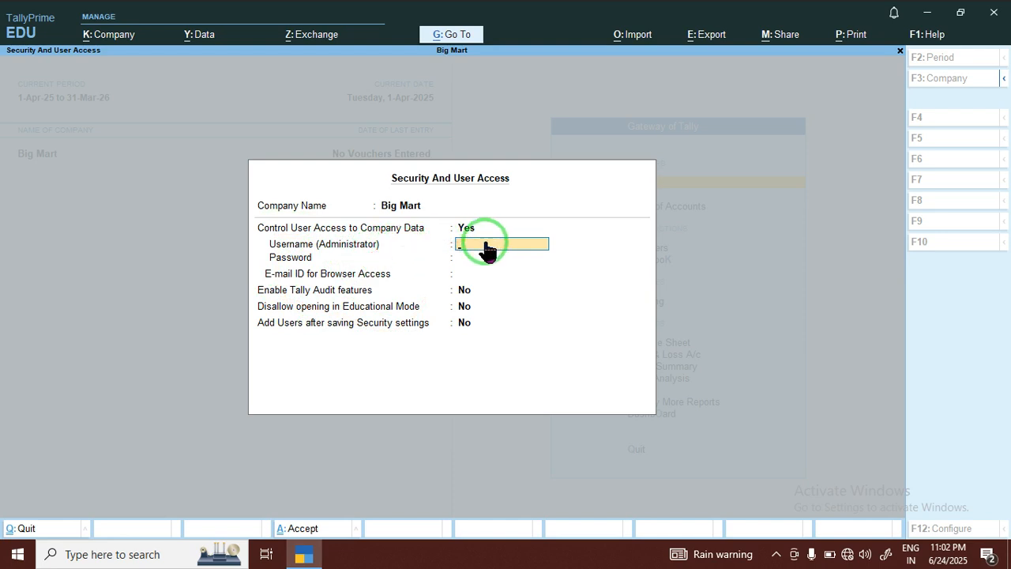
{"action": "type", "text": "amit"}
{"action": "key", "text": "Return"}
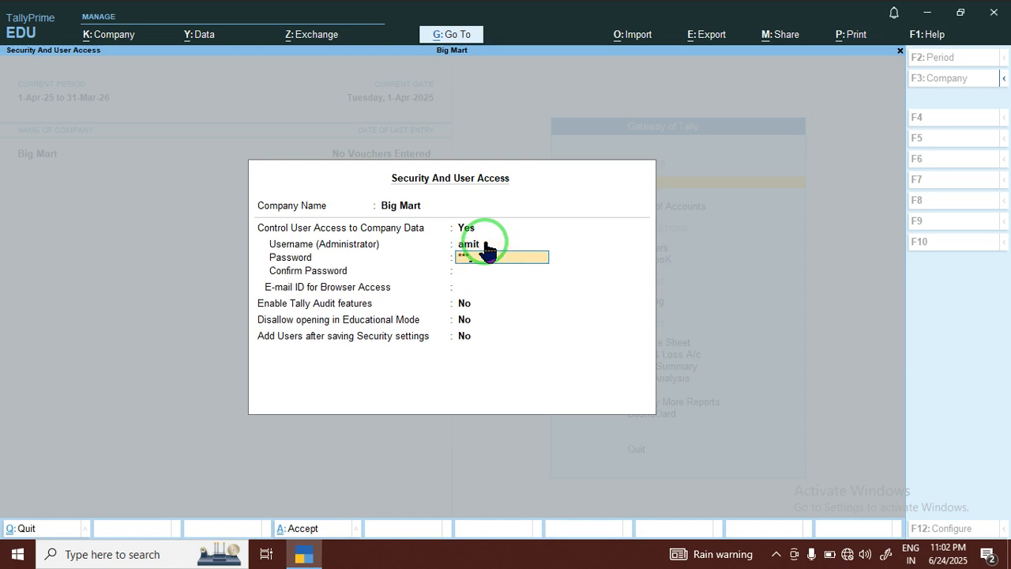
{"action": "key", "text": "Return"}
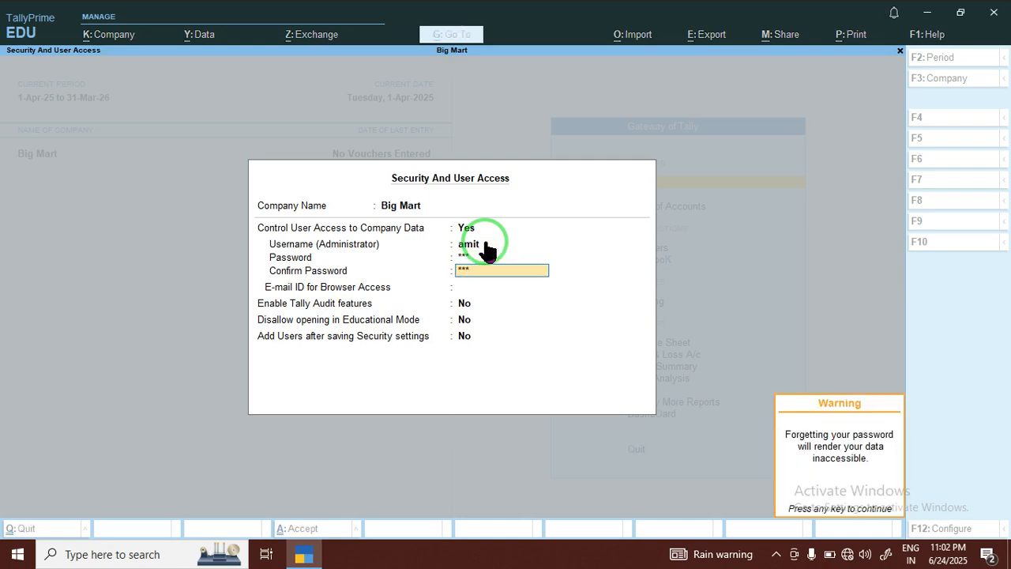
{"action": "key", "text": "Return"}
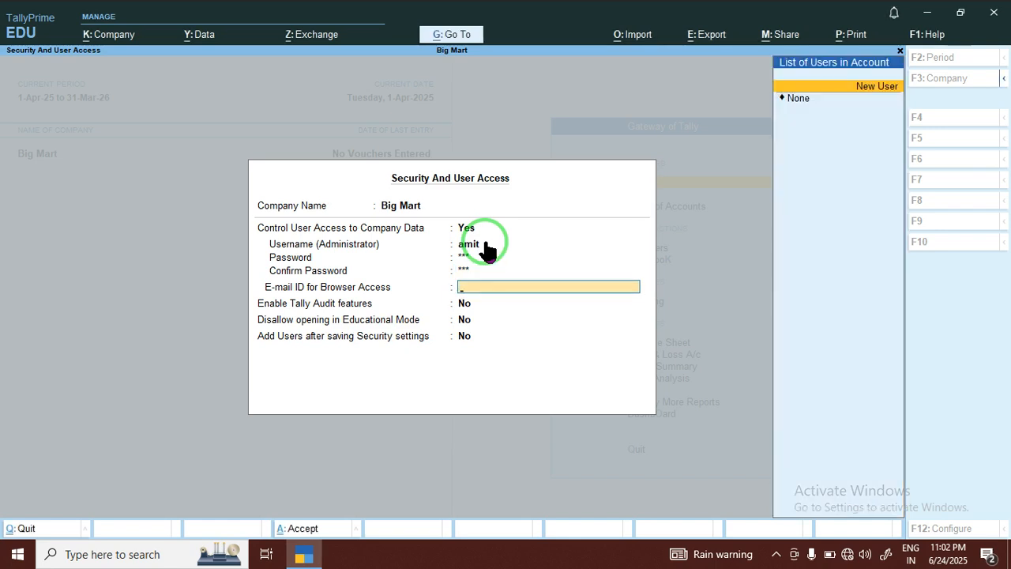
- Set the e-mail ID for browser access to None and save the security settings
{"action": "key", "text": "Down"}
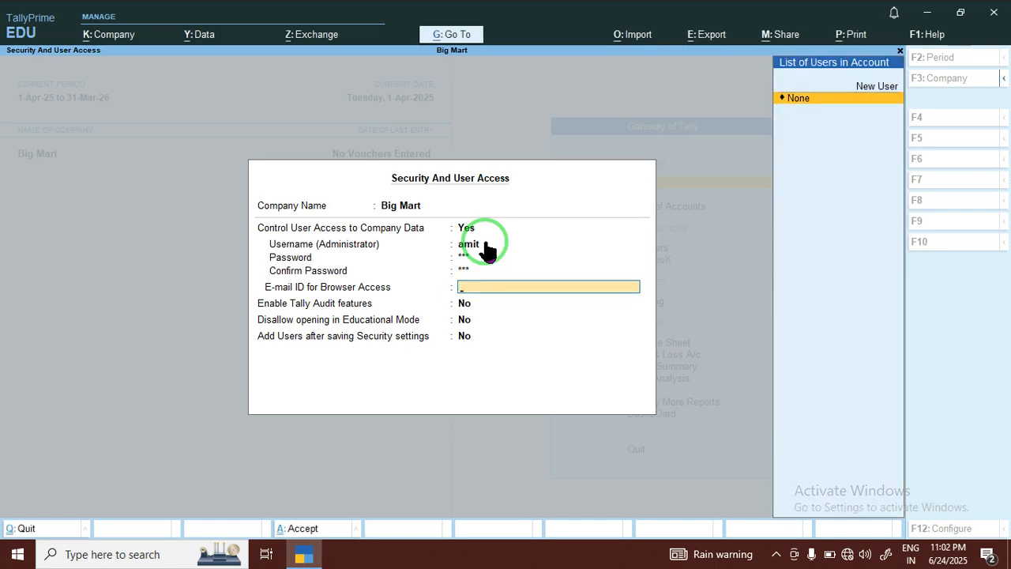
{"action": "key", "text": "Return"}
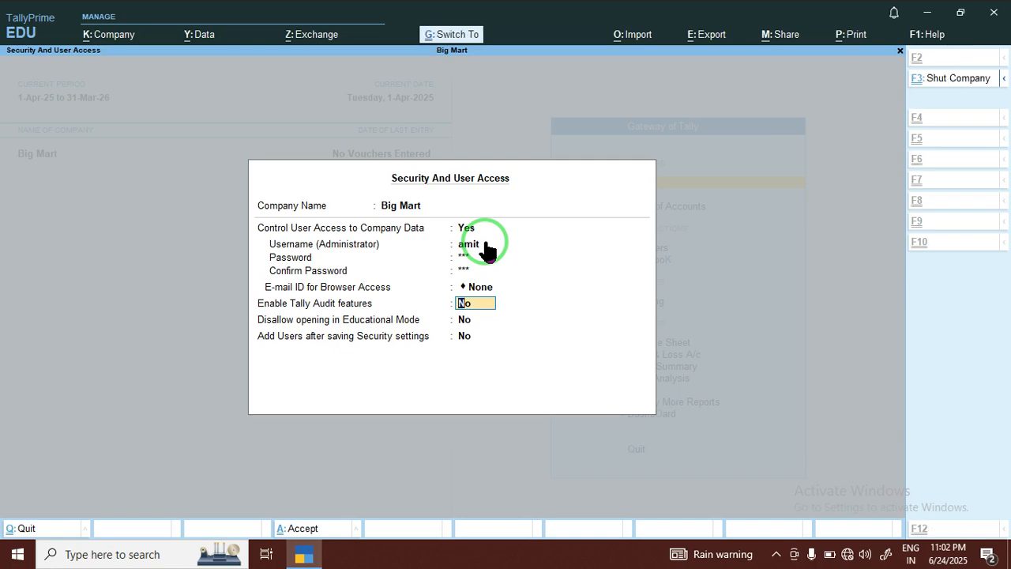
{"action": "key", "text": "ctrl+a"}
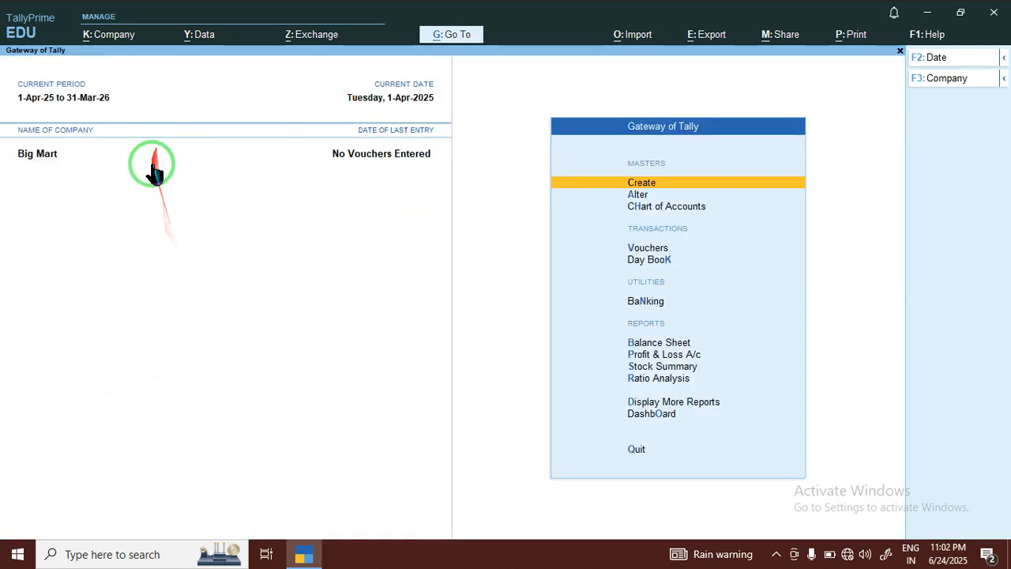
- Shut the Big Mart company
{"action": "left_click", "coordinate": [944, 82]}
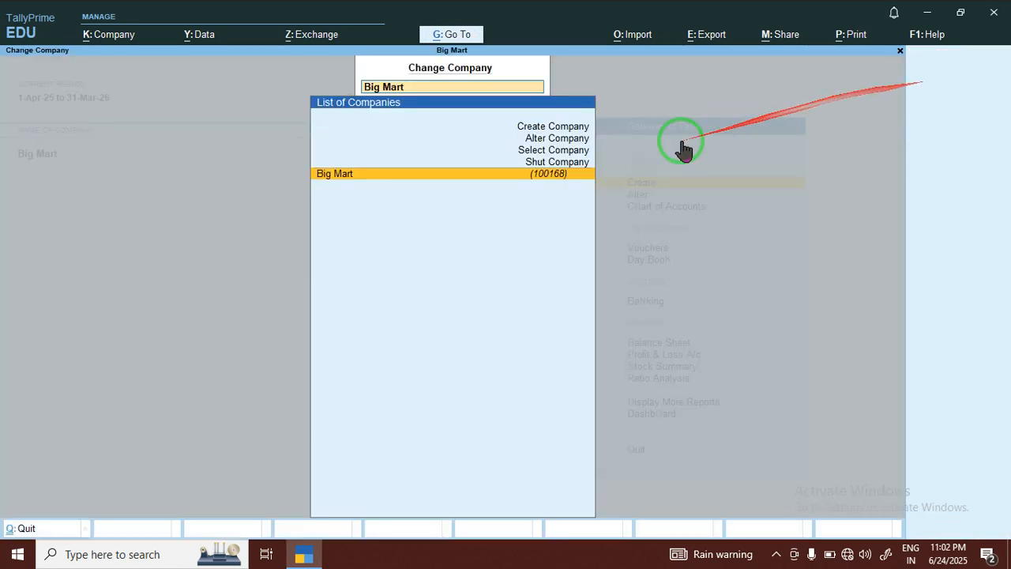
{"action": "left_click", "coordinate": [536, 164]}
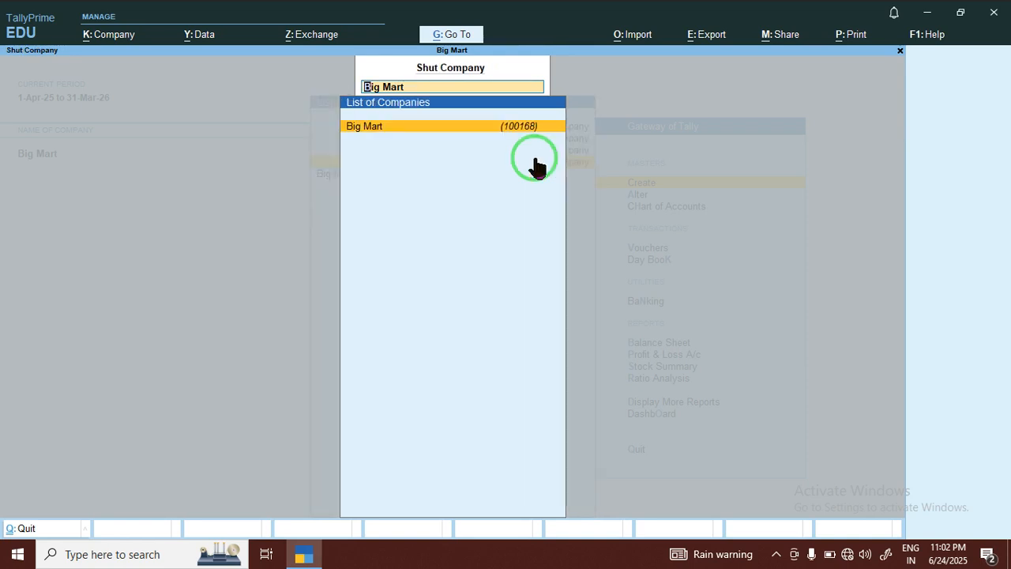
{"action": "key", "text": "Return"}
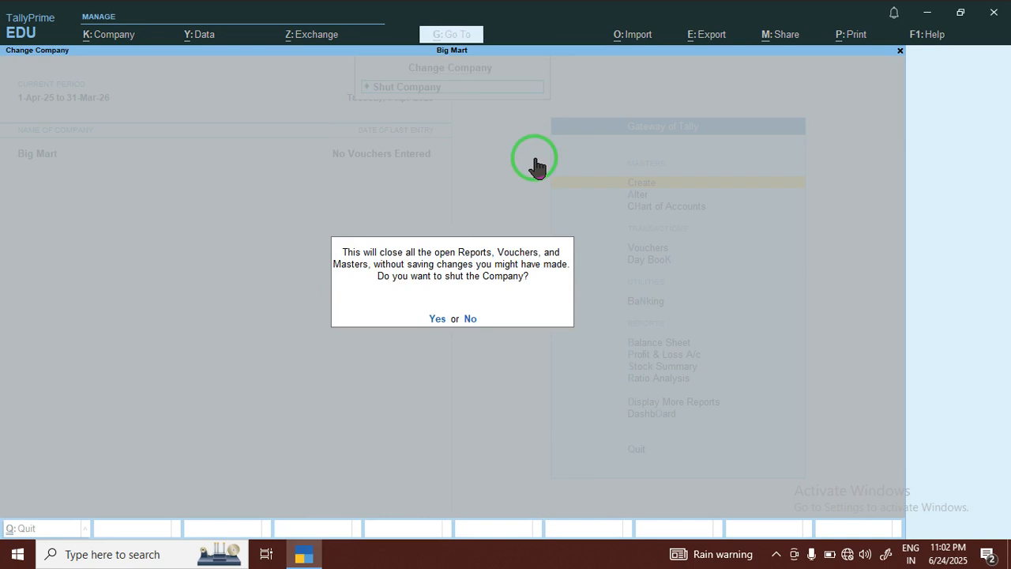
{"action": "key", "text": "Return"}
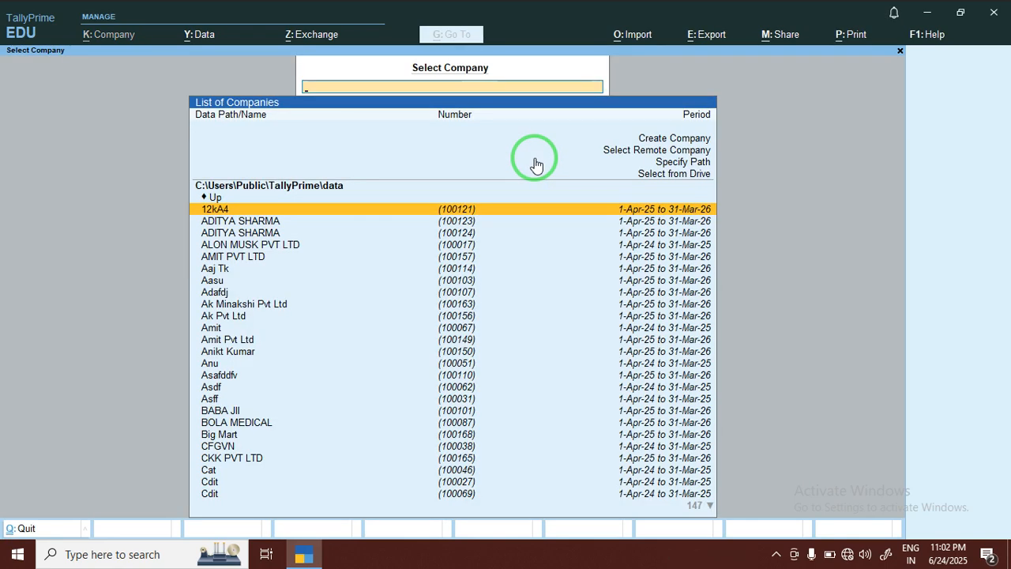
- Reopen the Big Mart company and log in with the administrator's username and password
{"action": "type", "text": "big"}
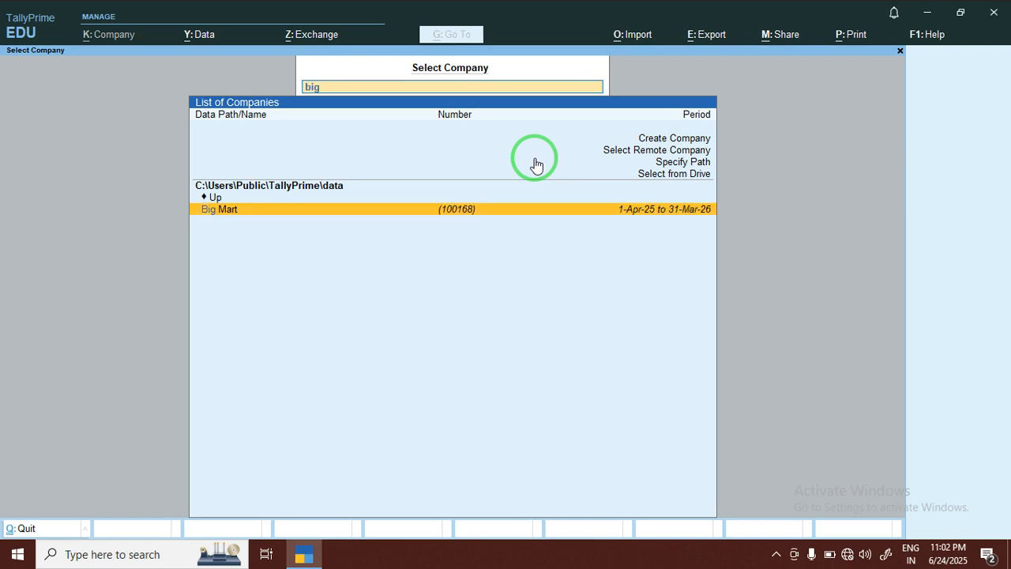
{"action": "key", "text": "Return"}
{"action": "type", "text": "amit"}
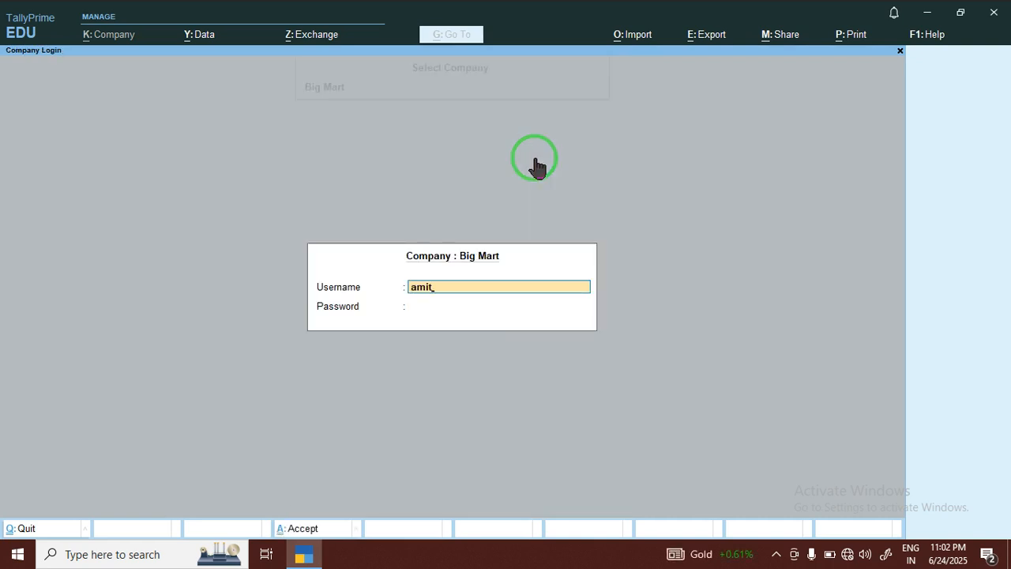
{"action": "key", "text": "Return"}
{"action": "type", "text": "***"}
{"action": "key", "text": "Return"}
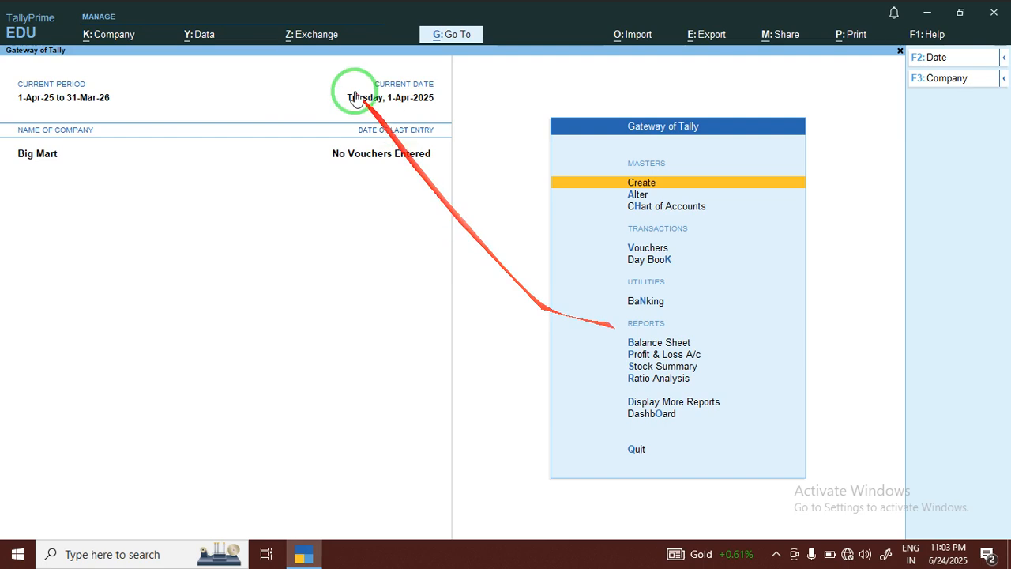
- Add a Data Entry user to Big Mart's user list with the username "ak" and a password, keeping all access options at No
{"action": "left_click", "coordinate": [109, 38]}
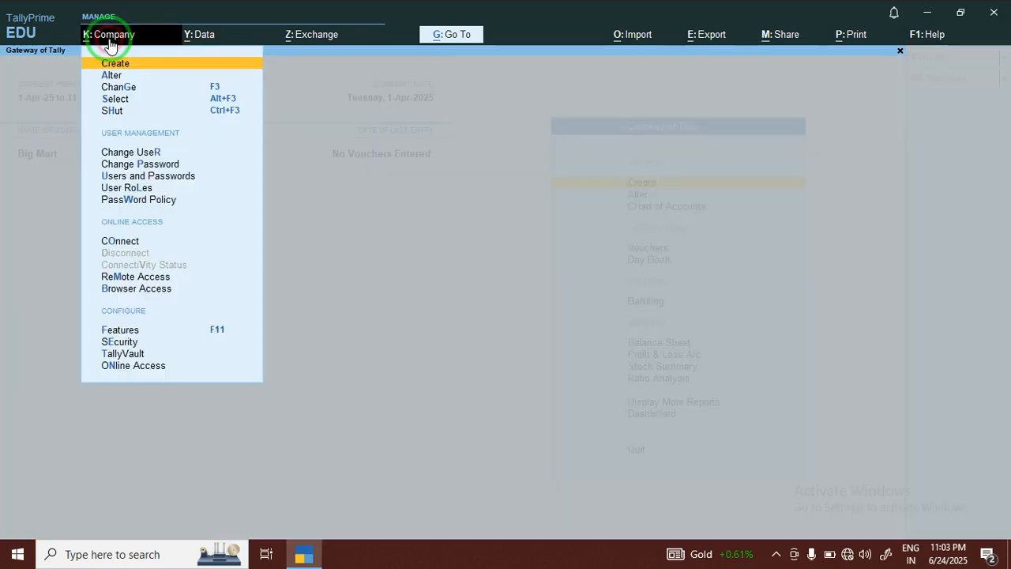
{"action": "left_click", "coordinate": [124, 178]}
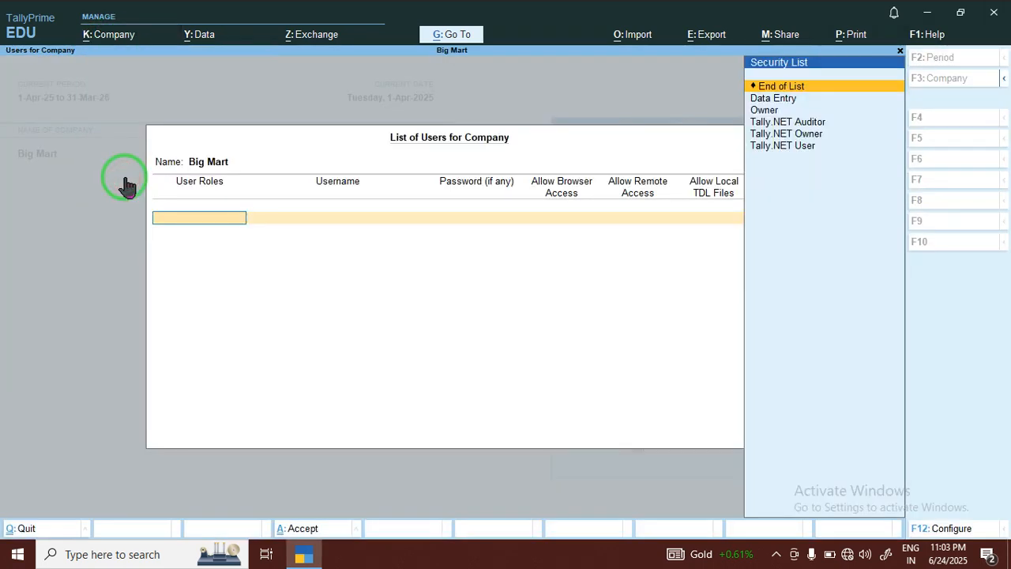
{"action": "left_click", "coordinate": [763, 99]}
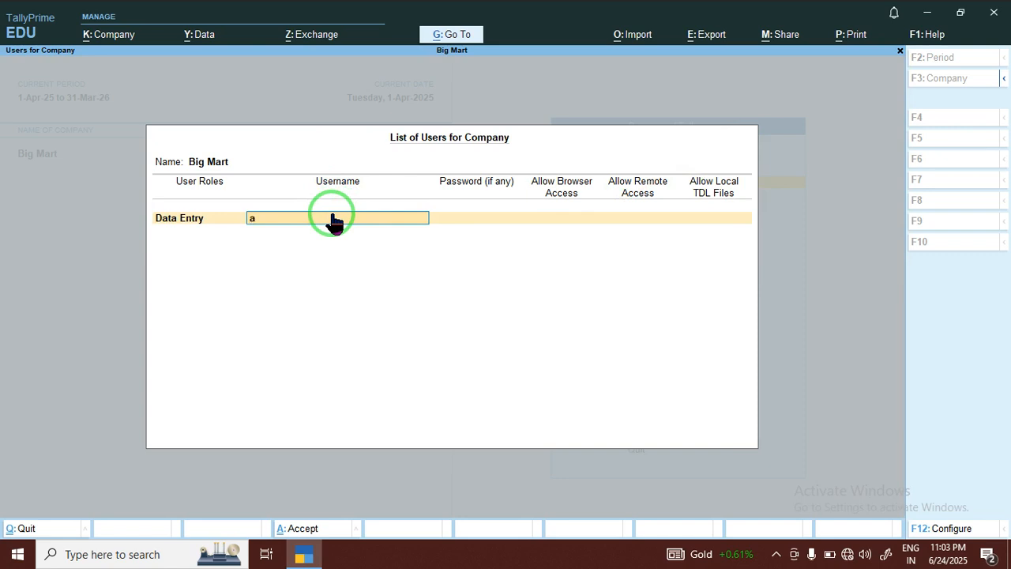
{"action": "key", "text": "Return"}
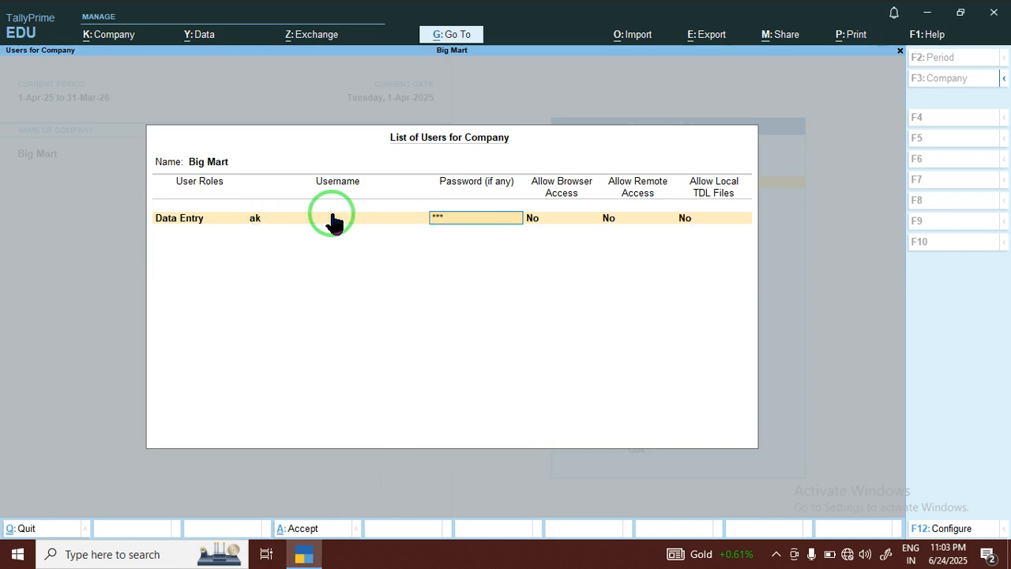
{"action": "key", "text": "Return"}
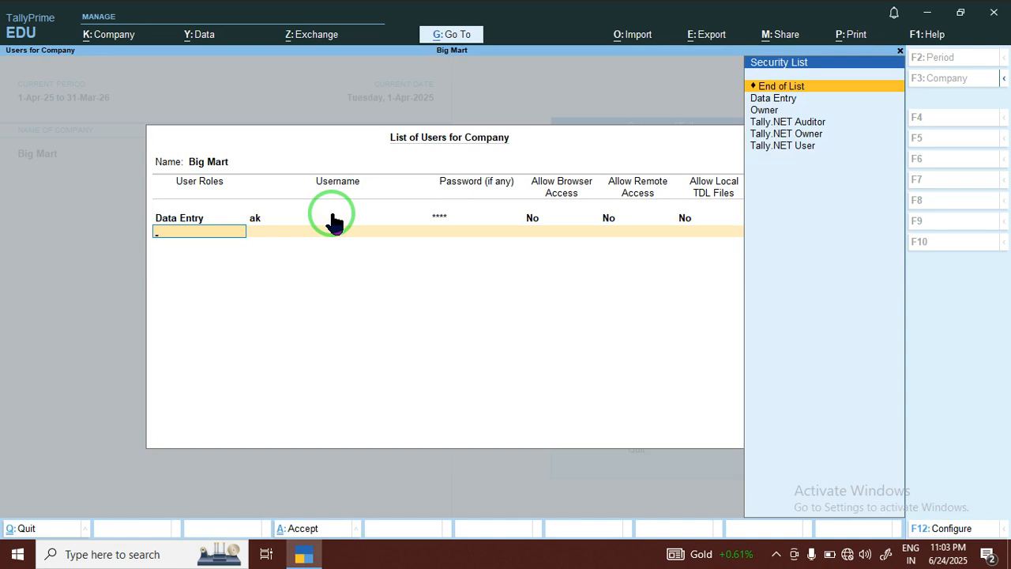
- Examine the user roles offered in the security list for the second user
{"action": "key", "text": "Down"}
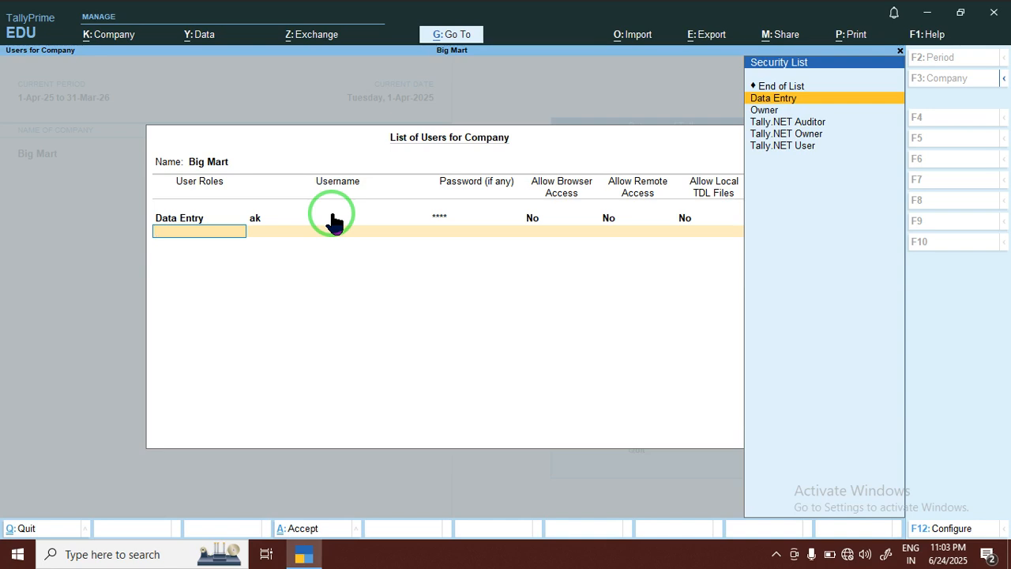
{"action": "key", "text": "Down"}
{"action": "key", "text": "Down"}
{"action": "key", "text": "Down"}
{"action": "key", "text": "Down"}
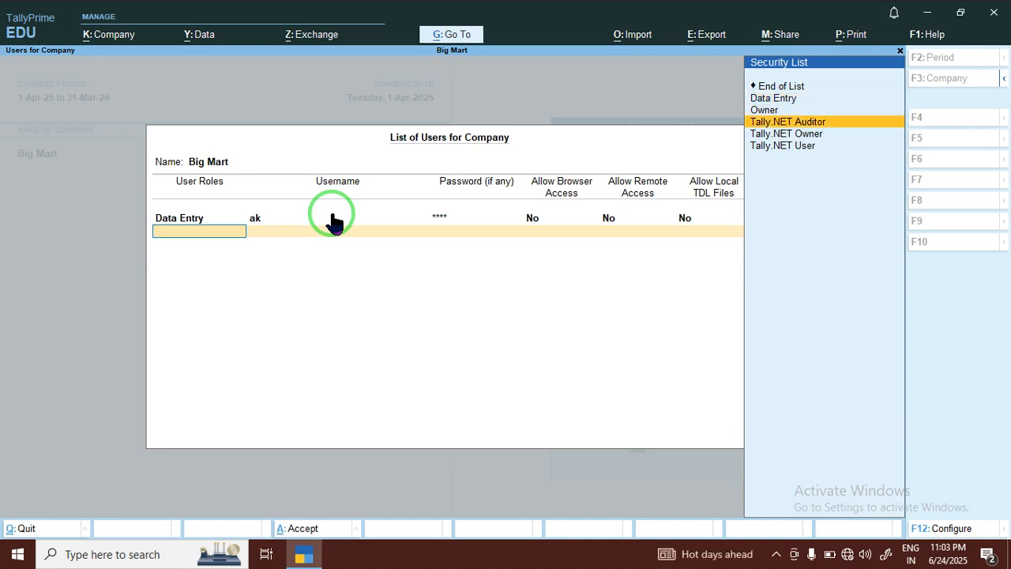
{"action": "key", "text": "Up"}
{"action": "key", "text": "Up"}
{"action": "key", "text": "Down"}
{"action": "key", "text": "Up"}
{"action": "key", "text": "Down"}
{"action": "key", "text": "Up"}
{"action": "key", "text": "Down"}
{"action": "key", "text": "Up"}
{"action": "key", "text": "Down"}
{"action": "key", "text": "Up"}
{"action": "key", "text": "Down"}
{"action": "key", "text": "Down"}
{"action": "key", "text": "Up"}
{"action": "key", "text": "Up"}
{"action": "key", "text": "Up"}
{"action": "key", "text": "Up"}
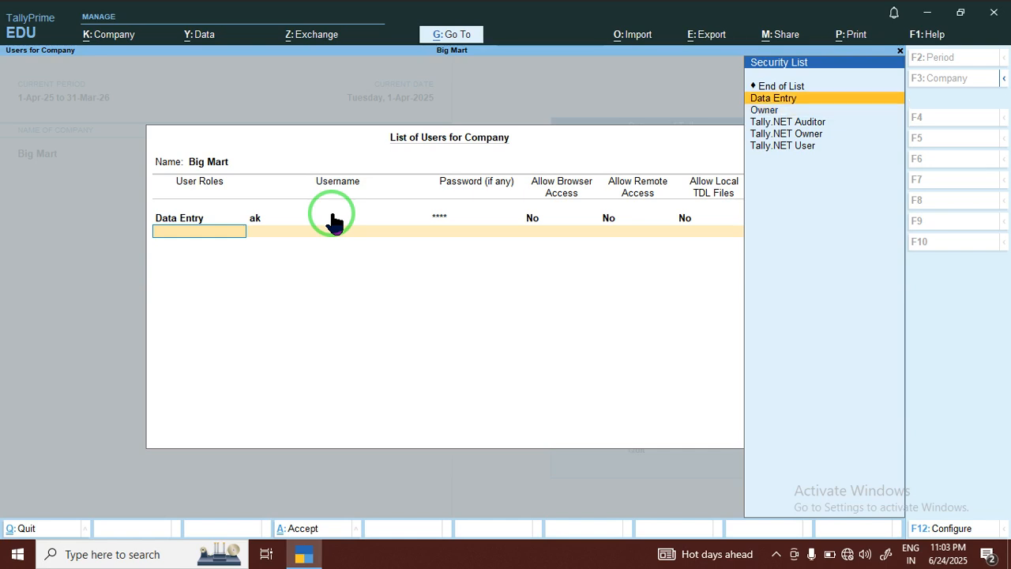
{"action": "key", "text": "Down"}
{"action": "key", "text": "Up"}
{"action": "key", "text": "Up"}
{"action": "key", "text": "Down"}
{"action": "key", "text": "Down"}
{"action": "key", "text": "Up"}
{"action": "key", "text": "Down"}
{"action": "key", "text": "Up"}
{"action": "key", "text": "Down"}
{"action": "key", "text": "Up"}
- Add an Owner user with the username "a" and a password, and save the company's user list
{"action": "key", "text": "Down"}
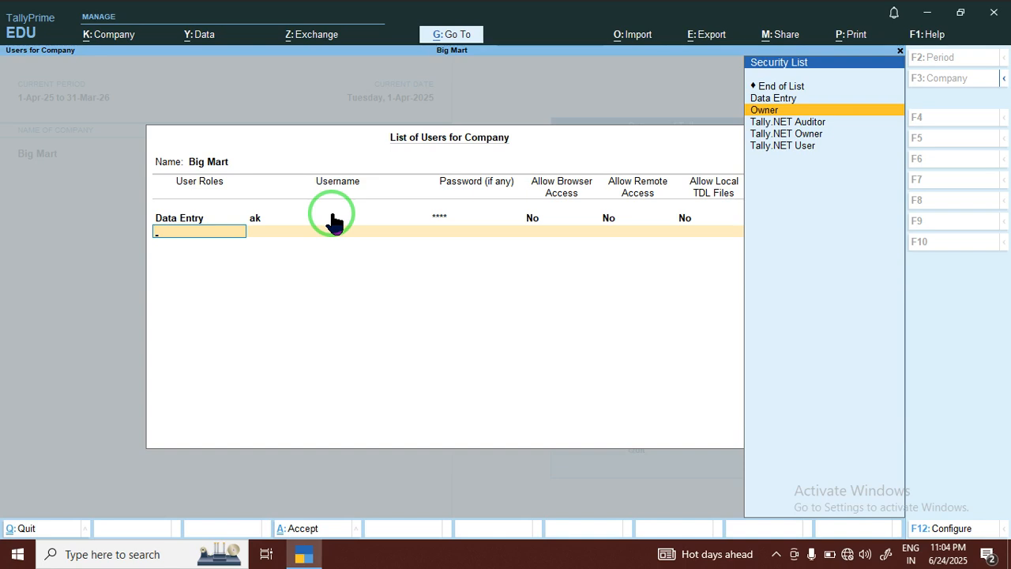
{"action": "key", "text": "Return"}
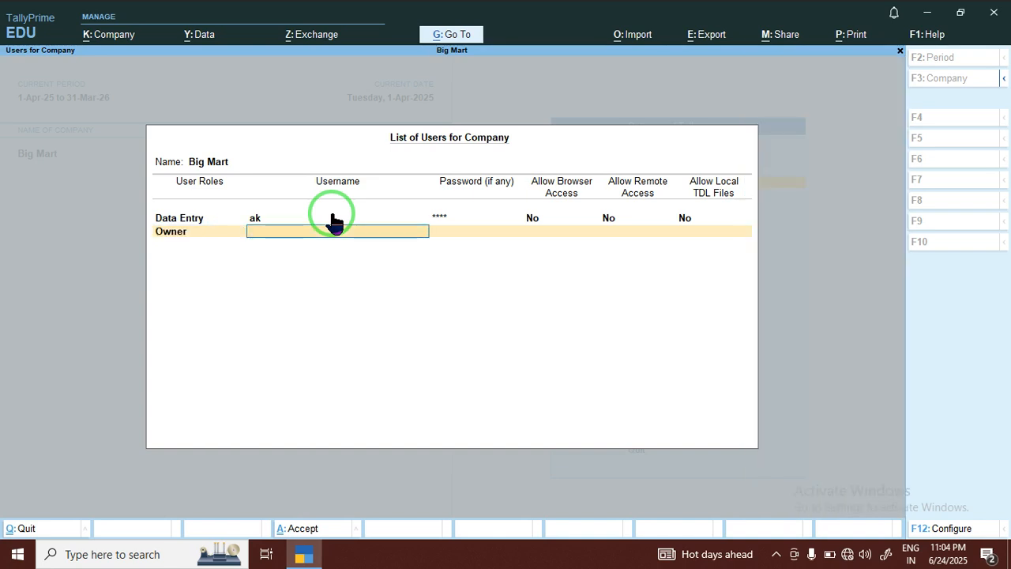
{"action": "key", "text": "Return"}
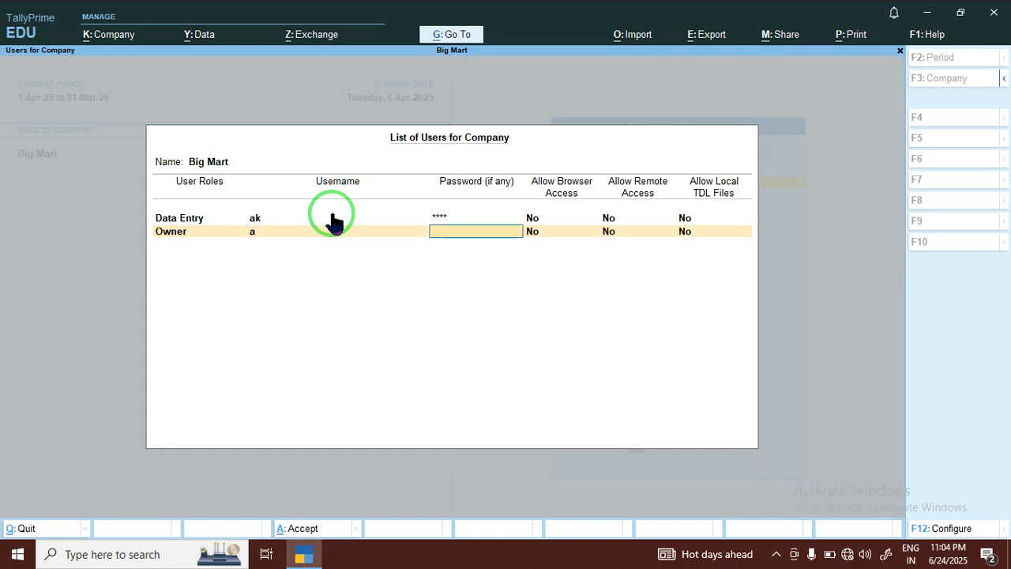
{"action": "type", "text": "a"}
{"action": "key", "text": "Return"}
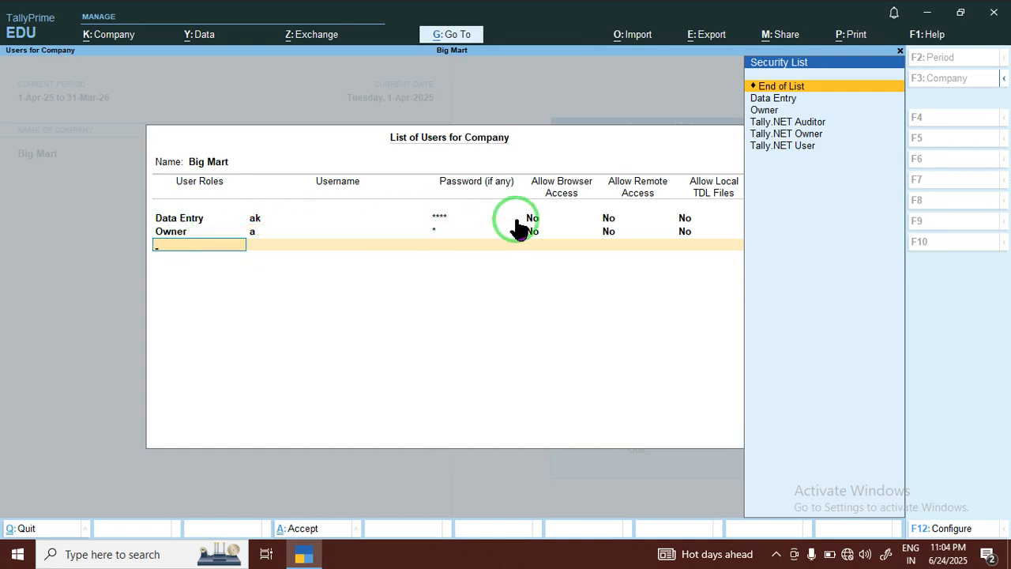
{"action": "key", "text": "Return"}
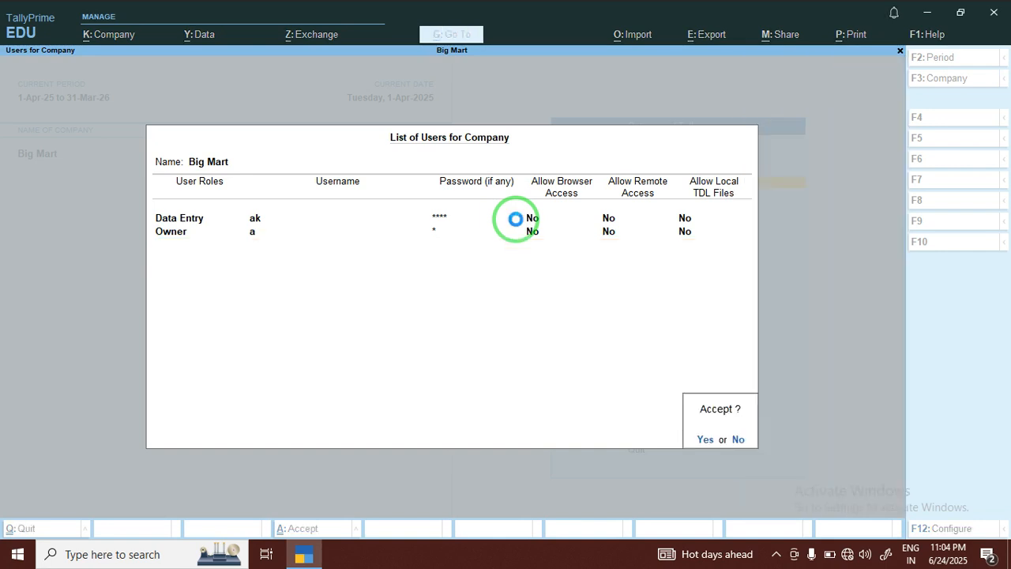
{"action": "key", "text": "Return"}
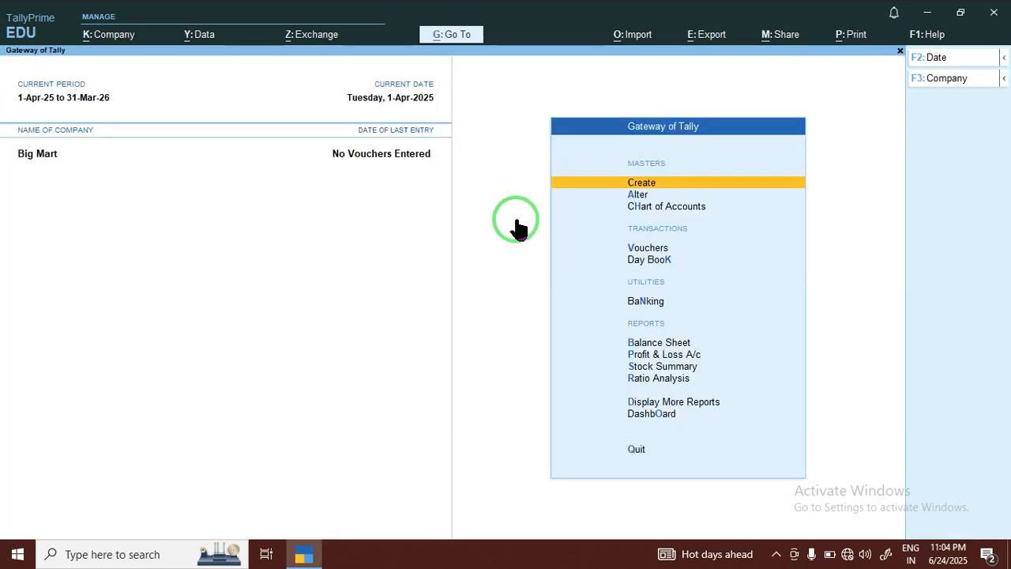
- Shut the Big Mart company
{"action": "left_click", "coordinate": [945, 78]}
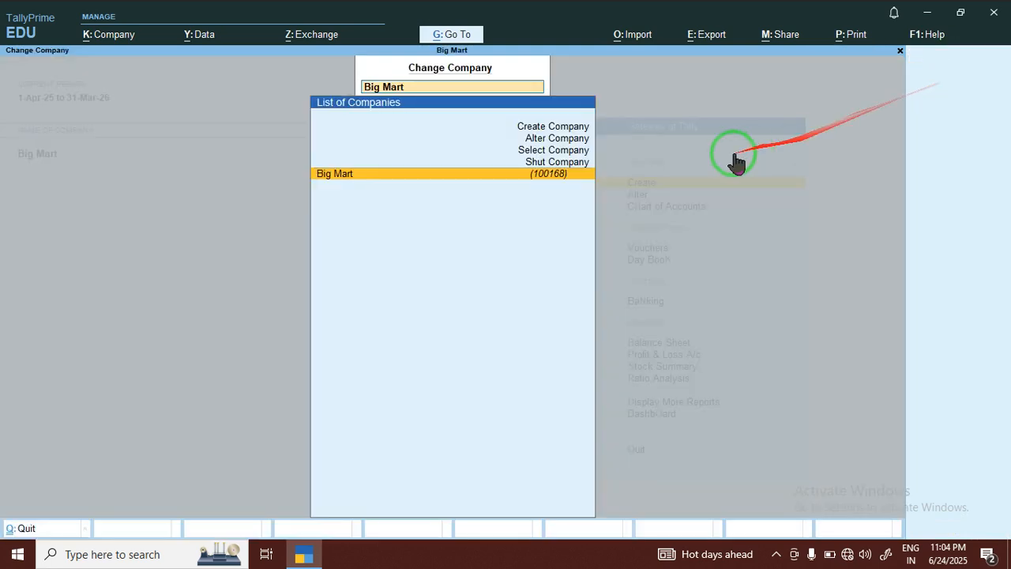
{"action": "left_click", "coordinate": [590, 163]}
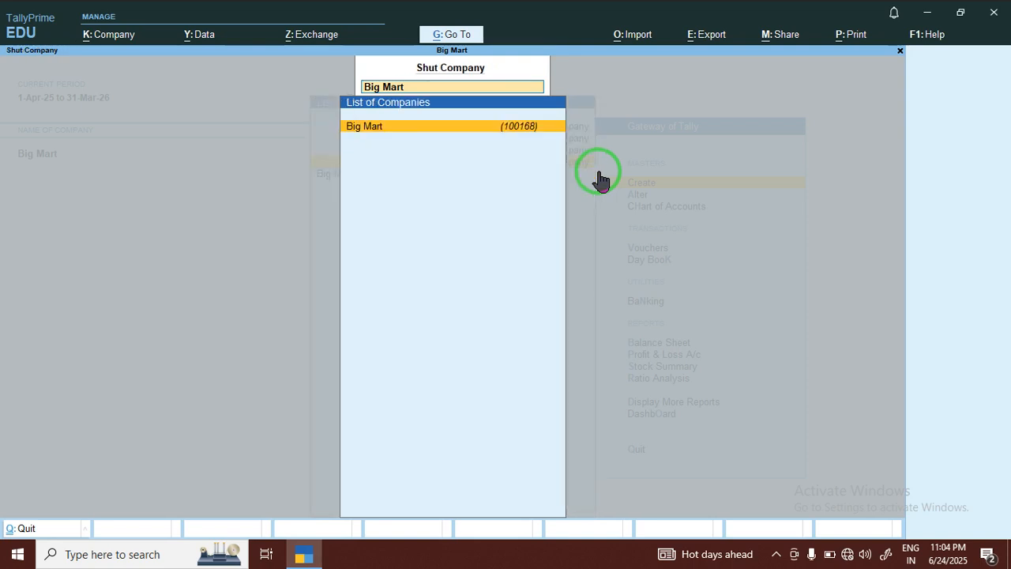
{"action": "key", "text": "Return"}
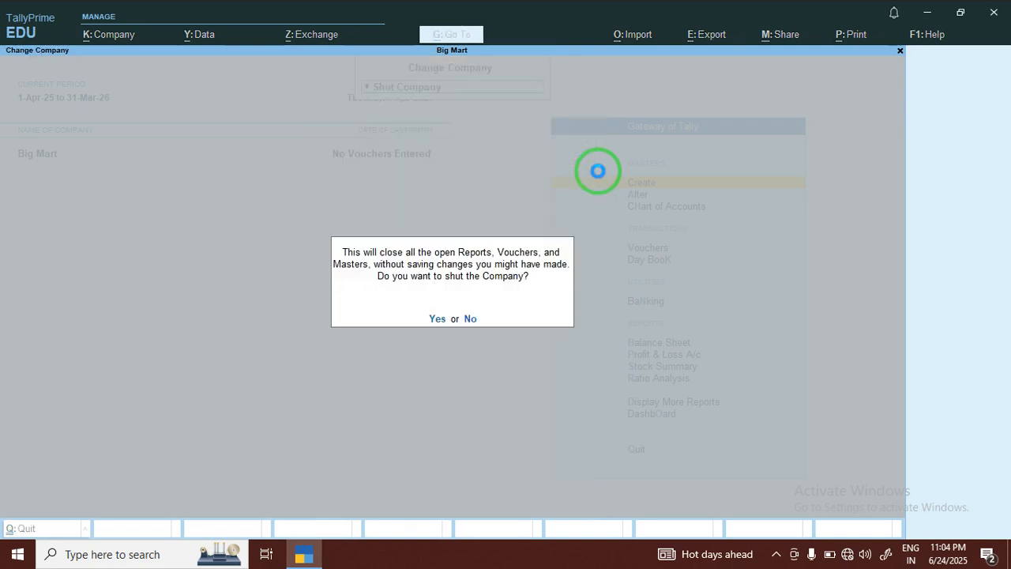
- Reopen the Big Mart company and log in as the Data Entry user "ak" with that user's password
{"action": "type", "text": "big"}
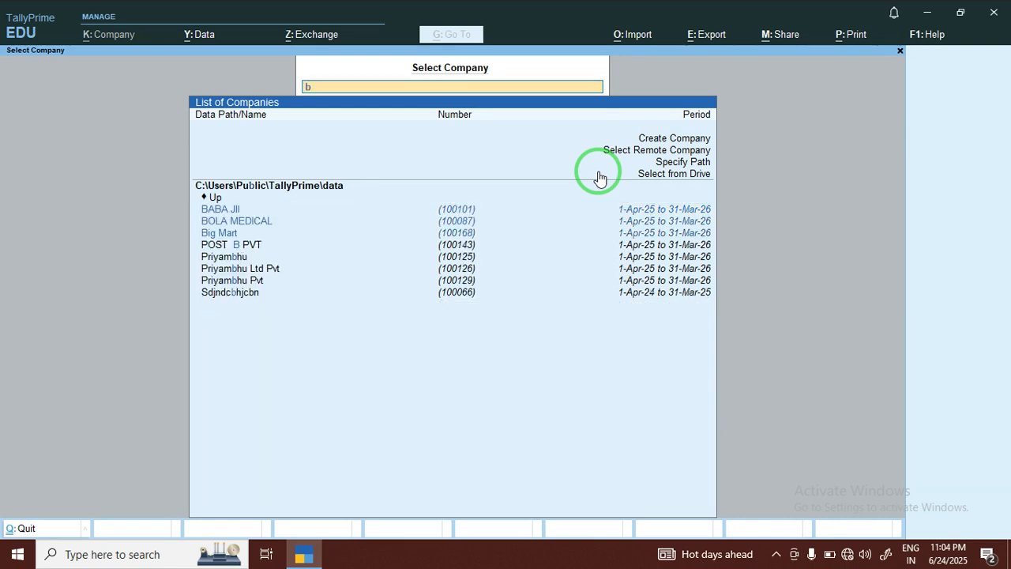
{"action": "key", "text": "Return"}
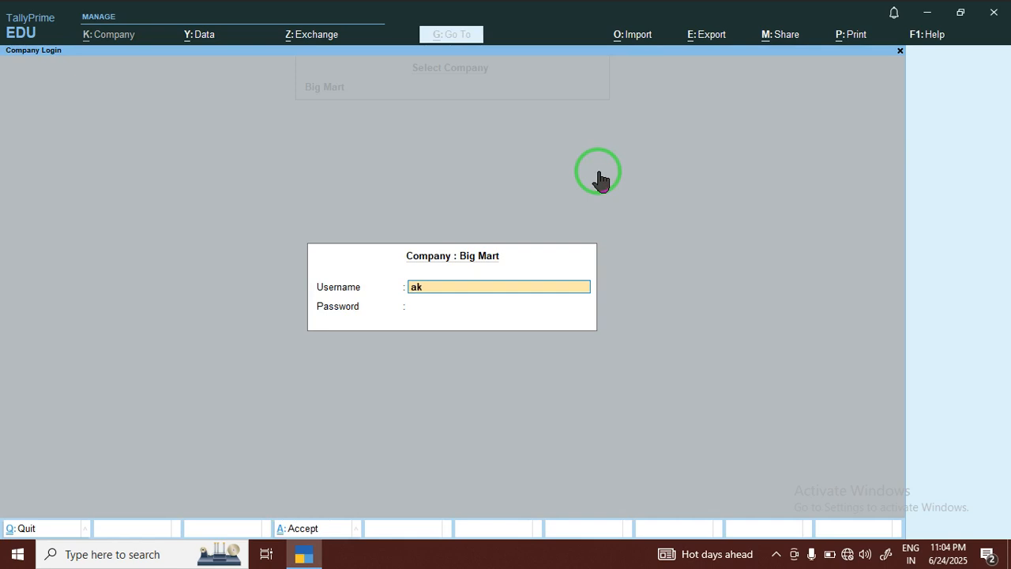
{"action": "key", "text": "Return"}
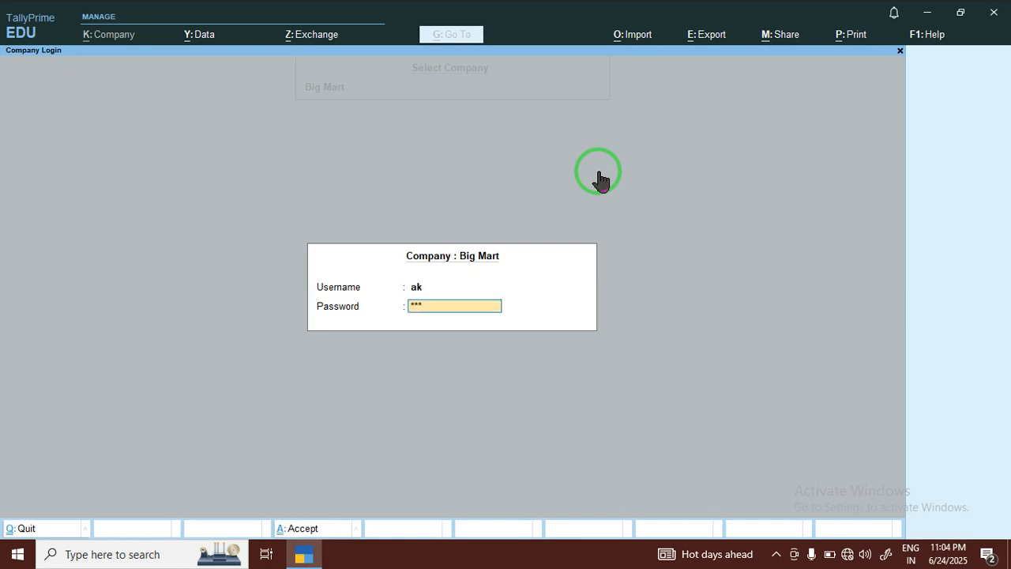
{"action": "key", "text": "Return"}
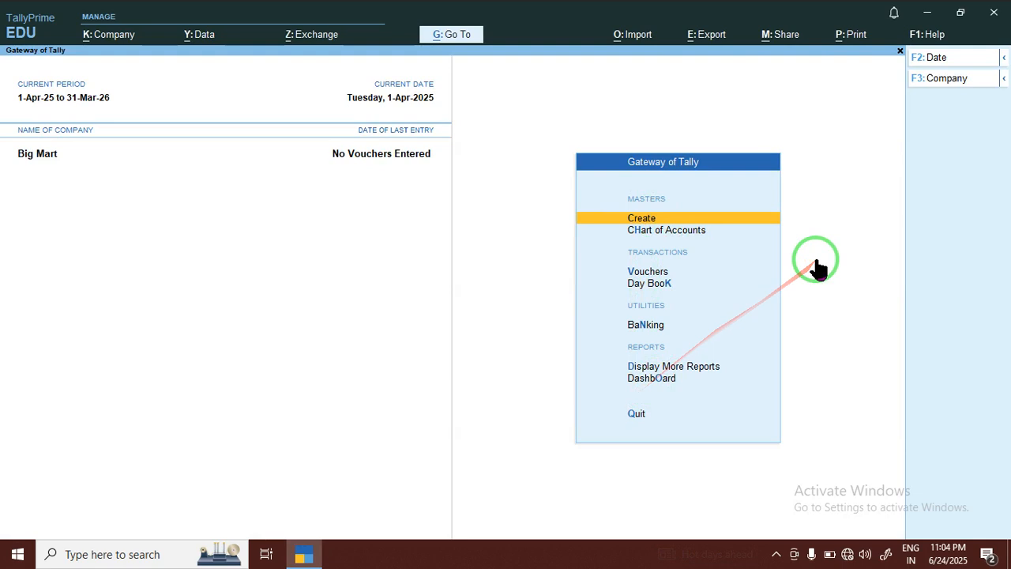
- Check the Data Entry user's access by opening voucher creation, and return to the Gateway of Tally without recording a voucher
{"action": "key", "text": "Down"}
{"action": "key", "text": "Down"}
{"action": "key", "text": "Down"}
{"action": "key", "text": "Up"}
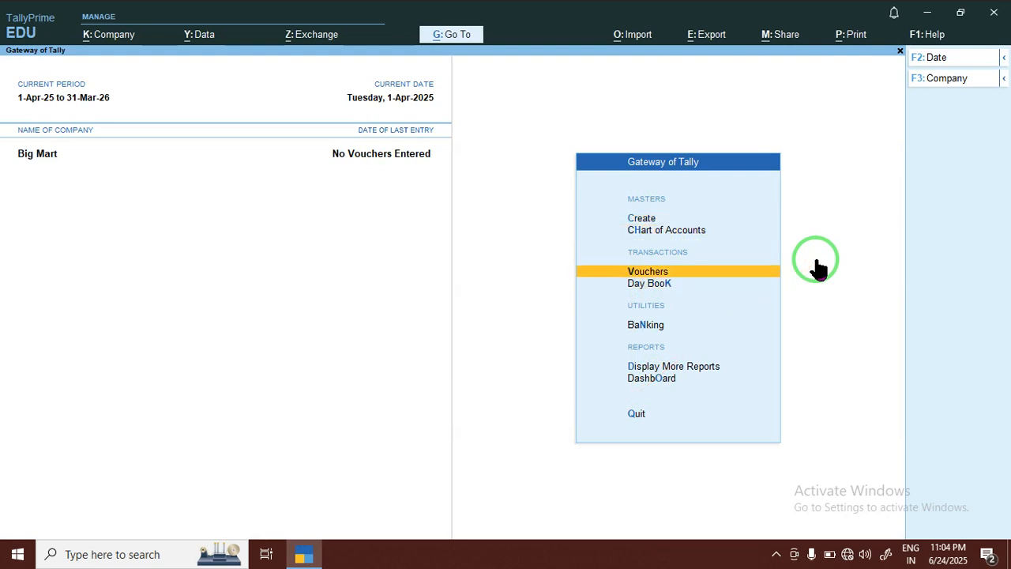
{"action": "key", "text": "Return"}
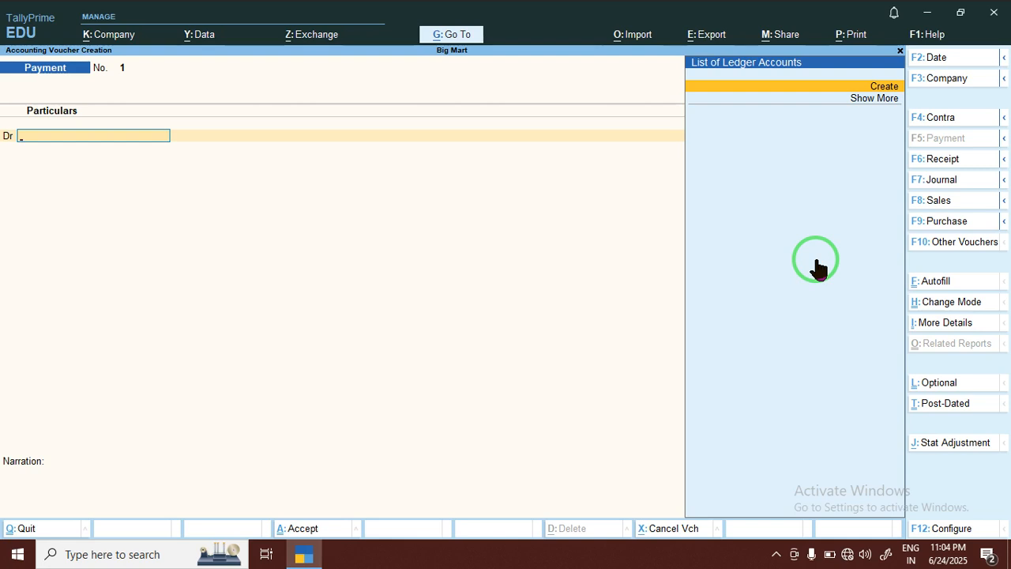
{"action": "key", "text": "Escape"}
{"action": "key", "text": "y"}
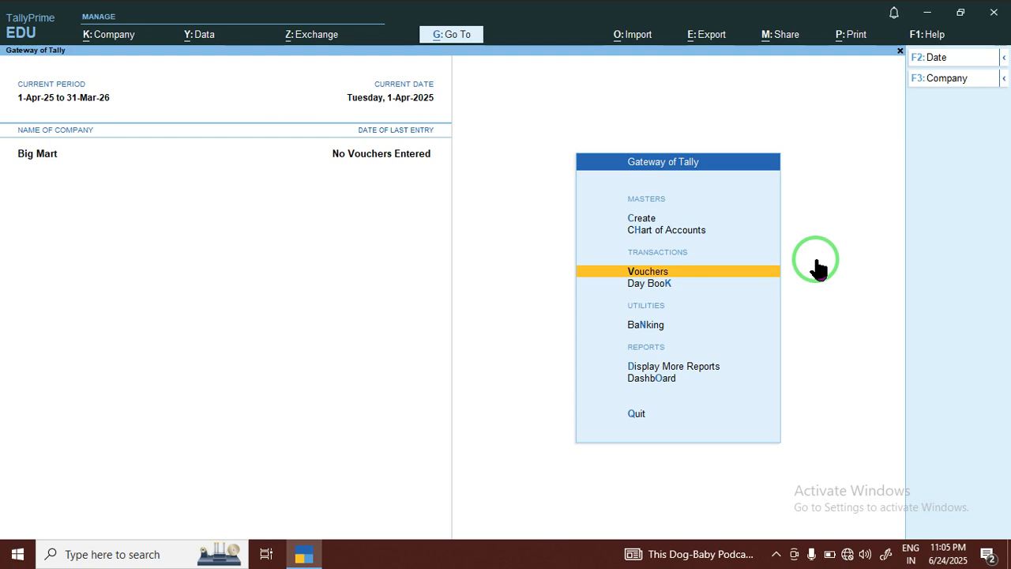
{"action": "left_click", "coordinate": [128, 37]}
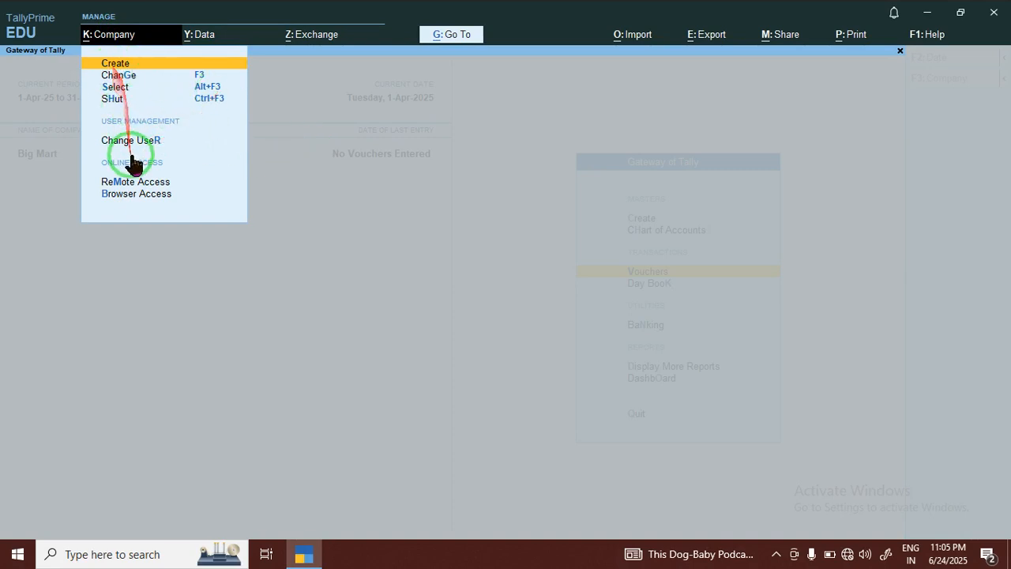
{"action": "left_click", "coordinate": [363, 220]}
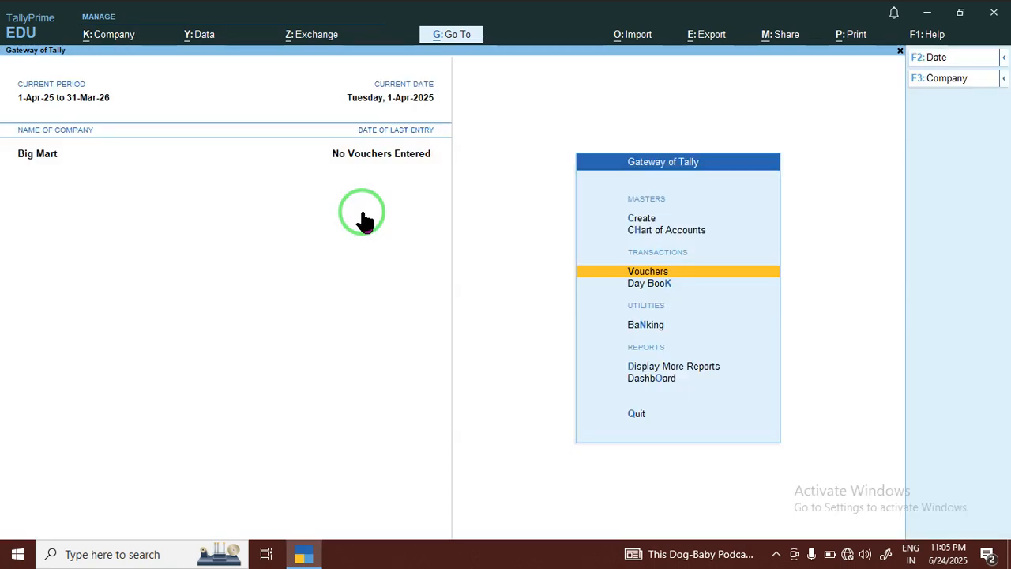
{"action": "left_click", "coordinate": [103, 34]}
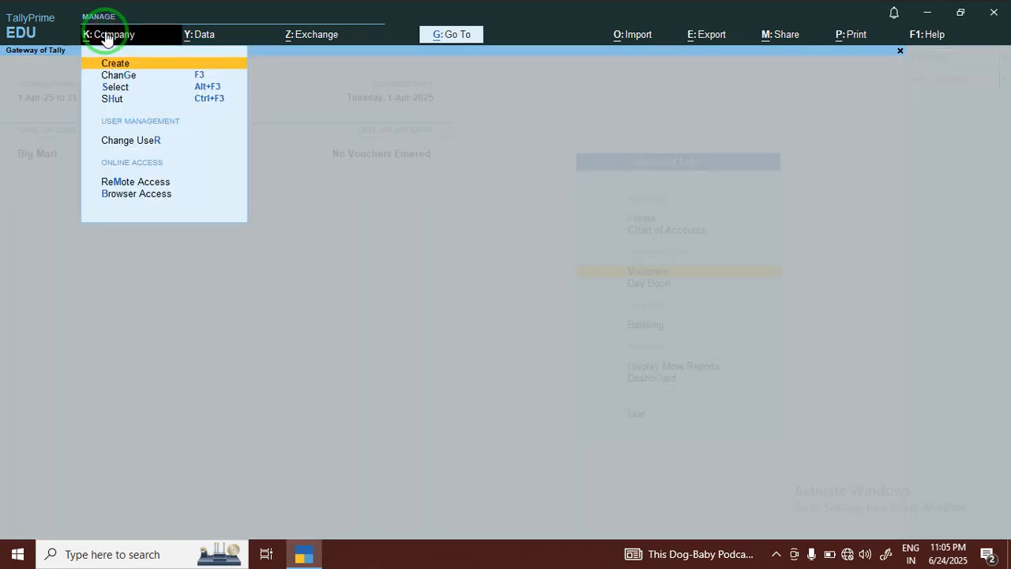
{"action": "left_click", "coordinate": [130, 142]}
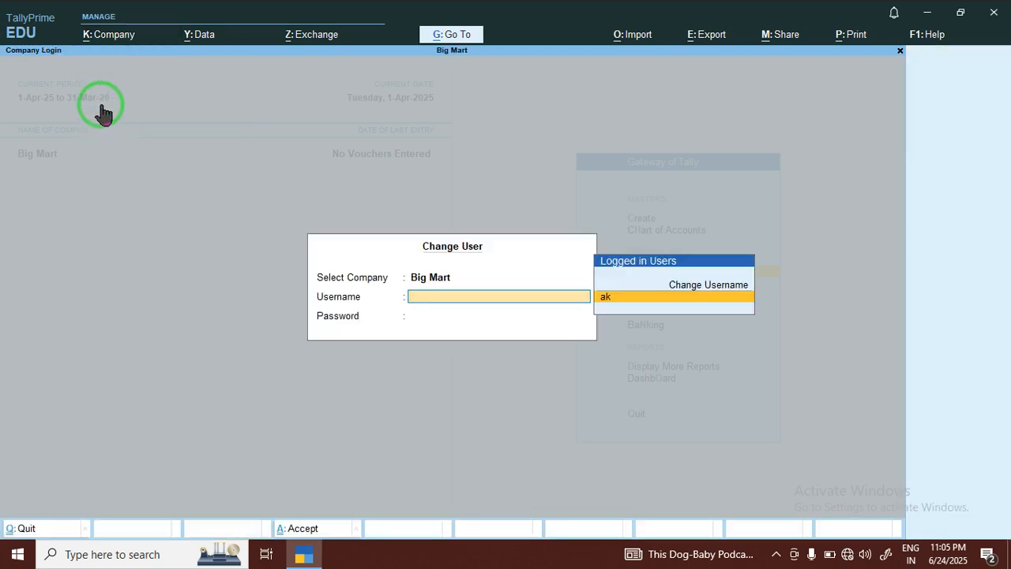
{"action": "key", "text": "BackSpace"}
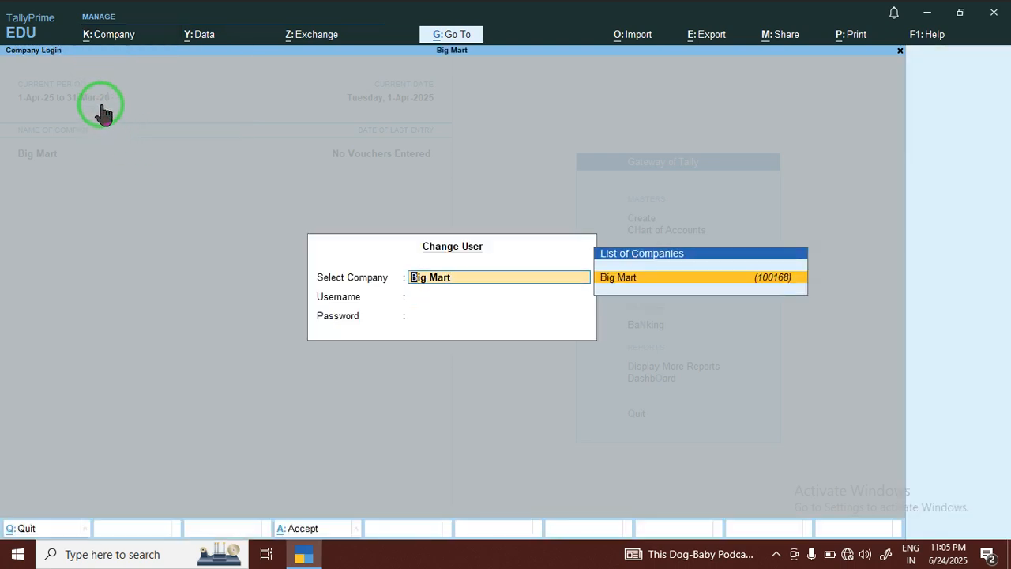
{"action": "key", "text": "Return"}
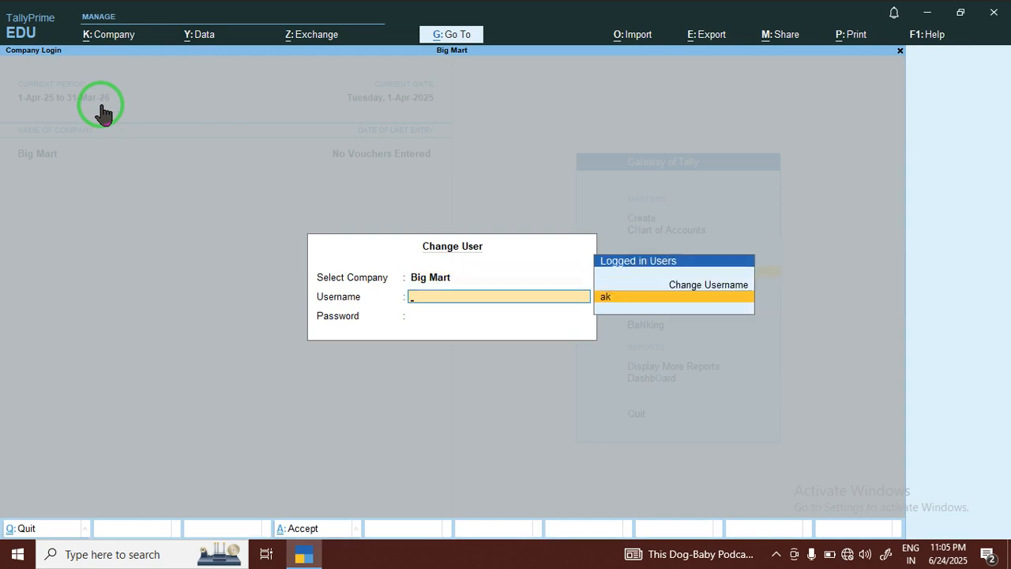
{"action": "key", "text": "Escape"}
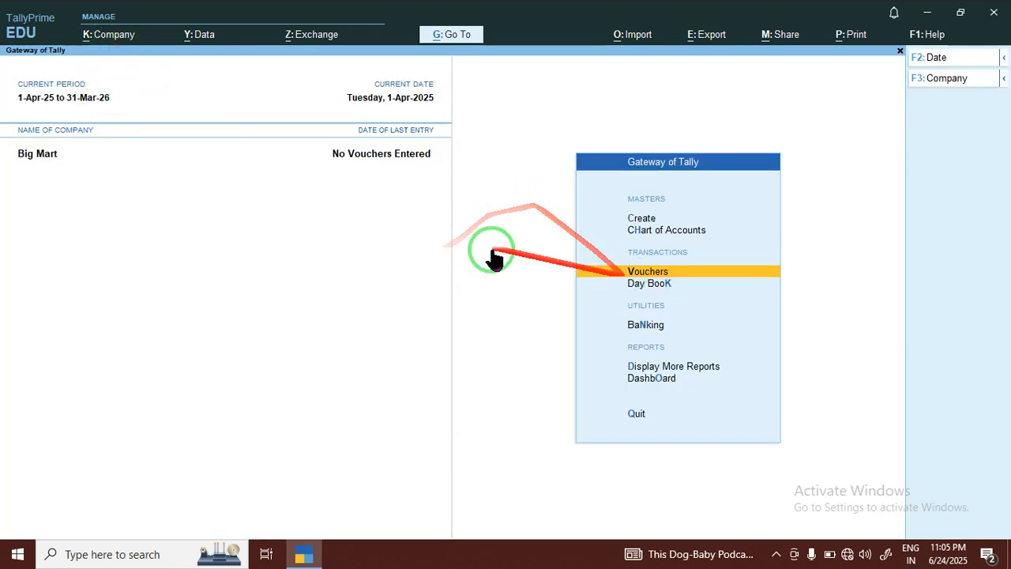
- Change Big Mart's logged-in user to the administrator, entering the administrator's username and password
{"action": "left_click", "coordinate": [118, 39]}
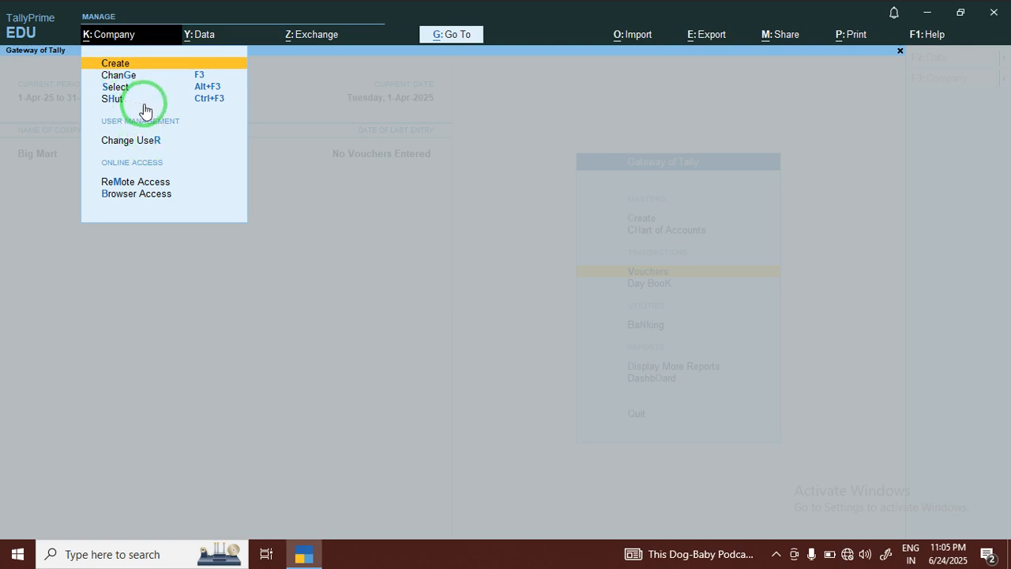
{"action": "left_click_drag", "start_coordinate": [123, 70], "coordinate": [133, 147]}
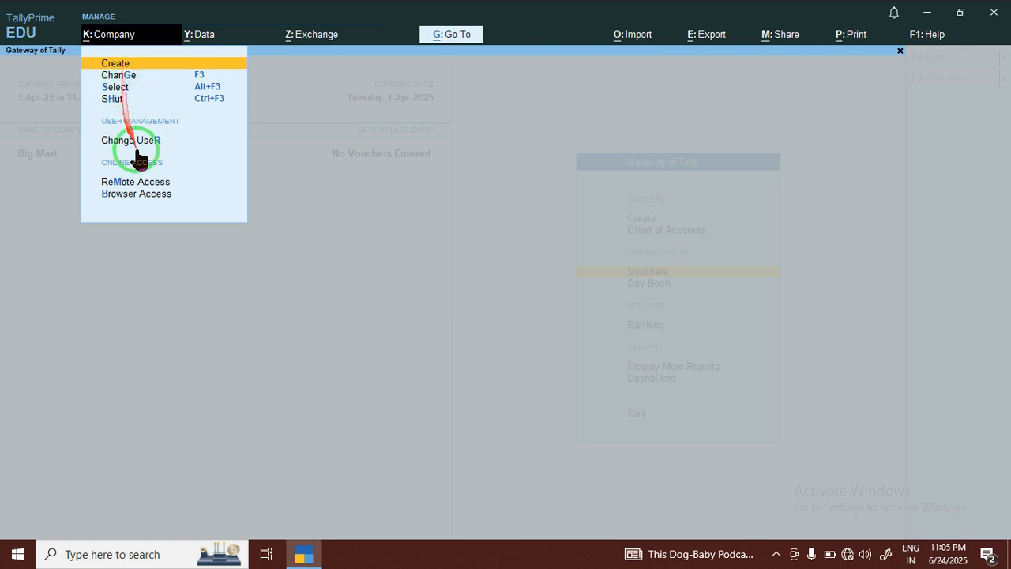
{"action": "left_click", "coordinate": [120, 142]}
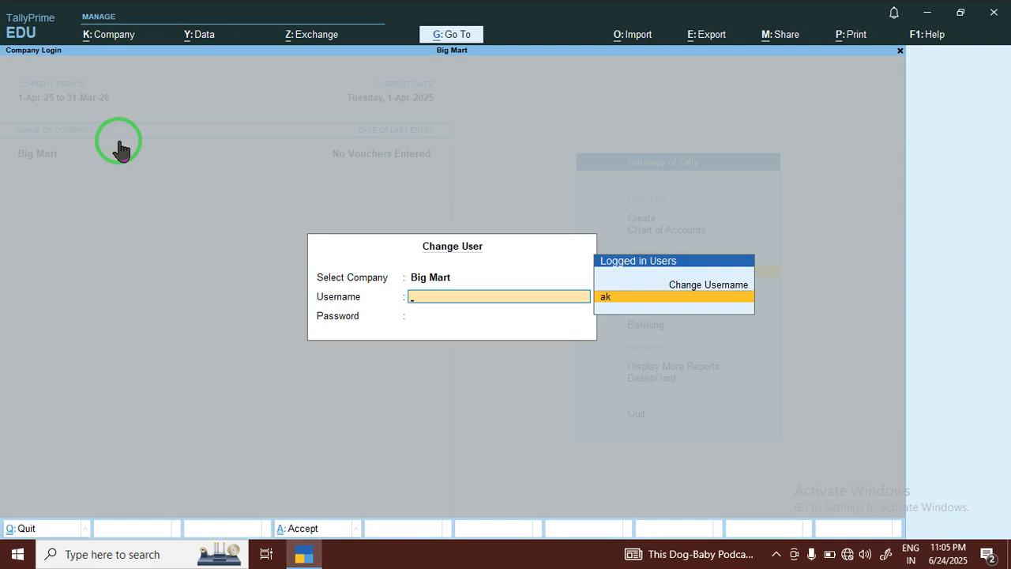
{"action": "type", "text": "amit"}
{"action": "key", "text": "Return"}
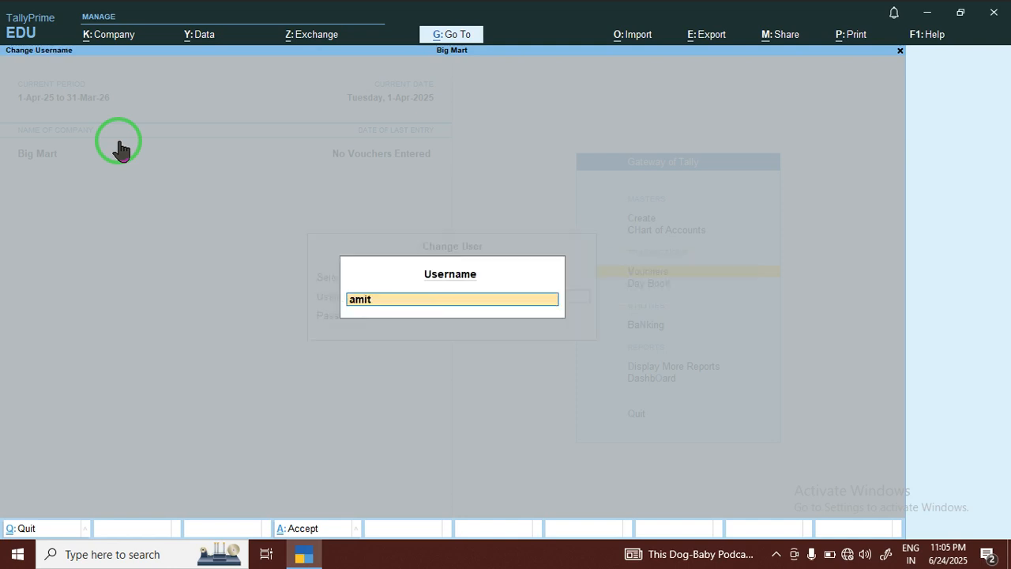
{"action": "key", "text": "Return"}
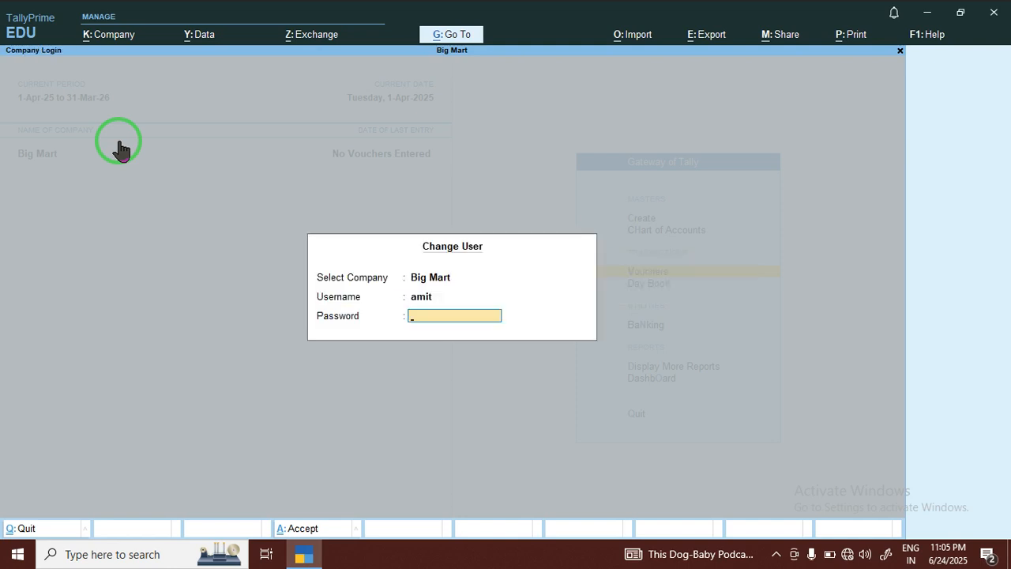
{"action": "key", "text": "Return"}
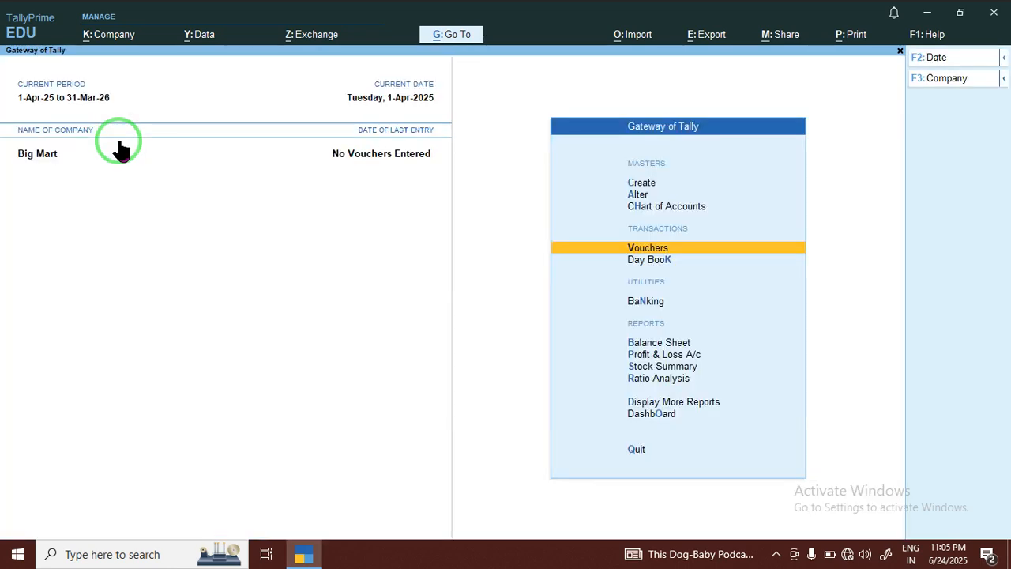
- Try to save Big Mart's security settings with adding users after saving set to Yes, and leave the settings
{"action": "left_click", "coordinate": [101, 37]}
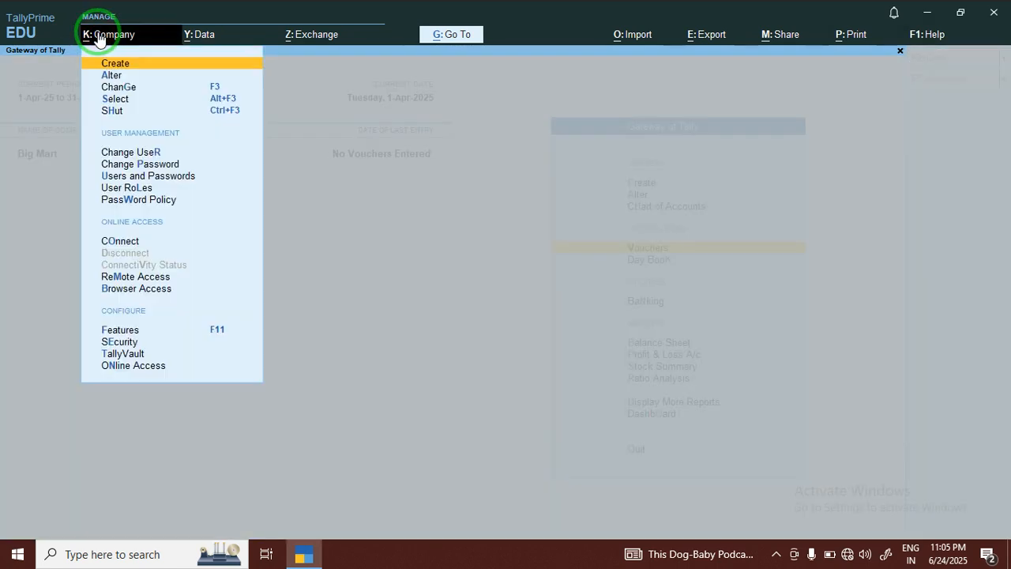
{"action": "left_click", "coordinate": [130, 342]}
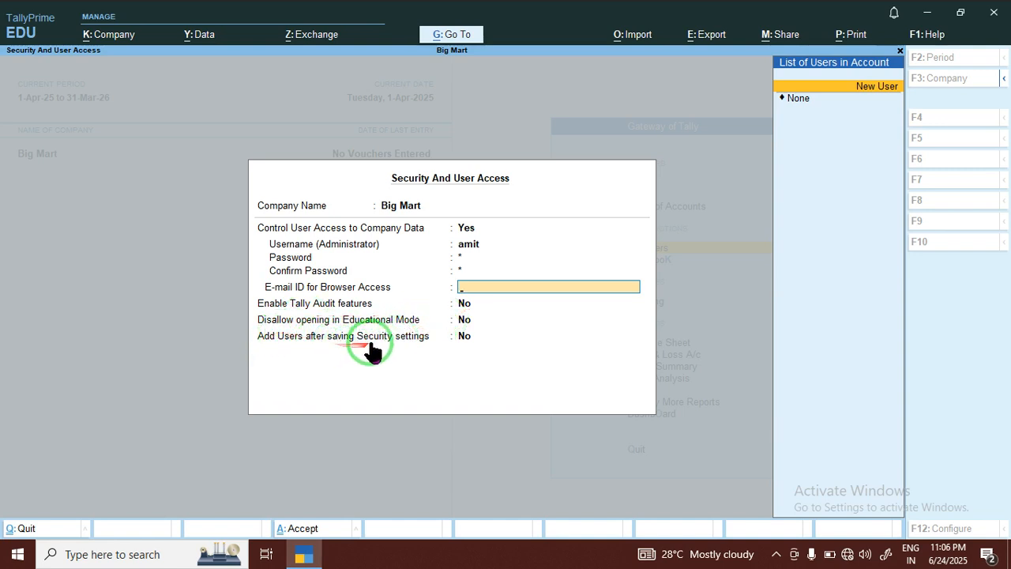
{"action": "left_click", "coordinate": [470, 339]}
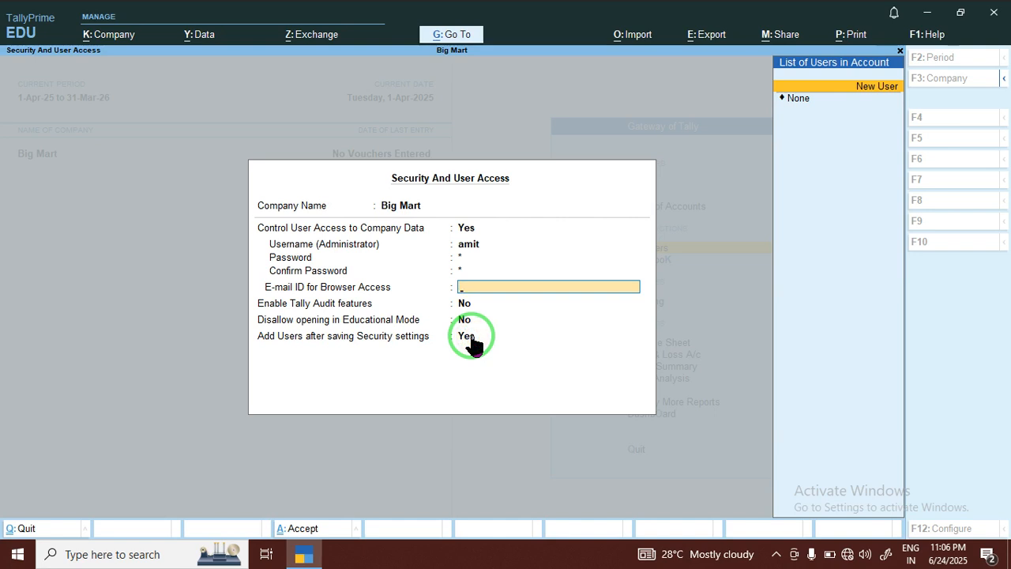
{"action": "key", "text": "ctrl+a"}
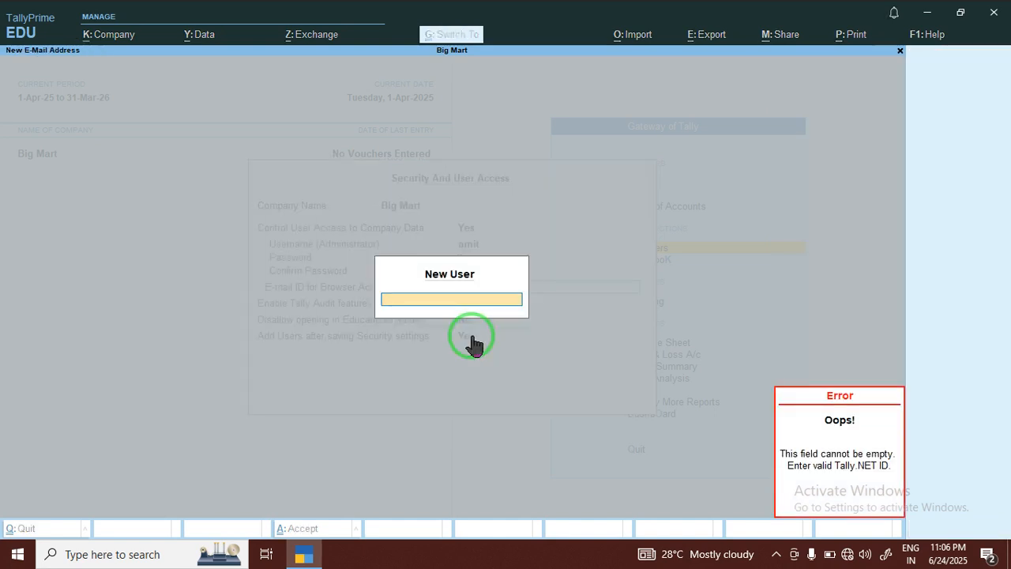
{"action": "key", "text": "Escape"}
{"action": "key", "text": "Escape"}
{"action": "key", "text": "Escape"}
{"action": "key", "text": "y"}
{"action": "key", "text": "Escape"}
{"action": "key", "text": "n"}
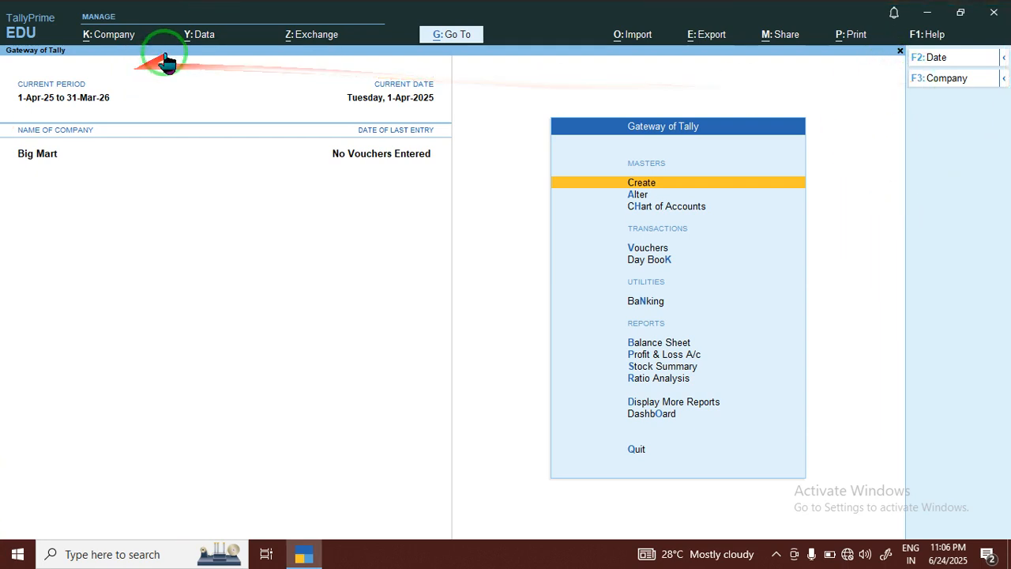
- Activate the password policy for the Big Mart company, with a minimum password length of 8
{"action": "left_click", "coordinate": [102, 42]}
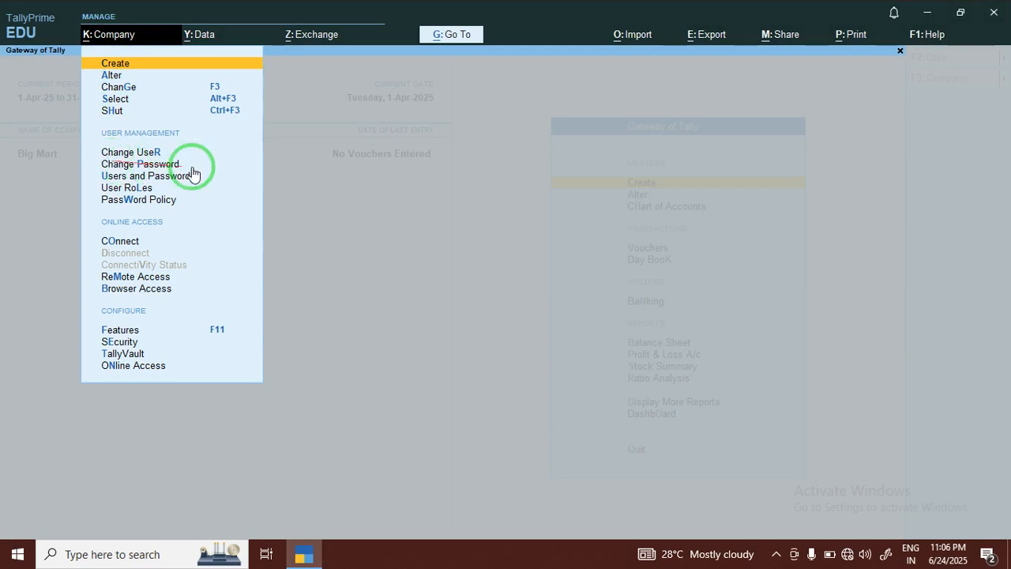
{"action": "left_click", "coordinate": [131, 200]}
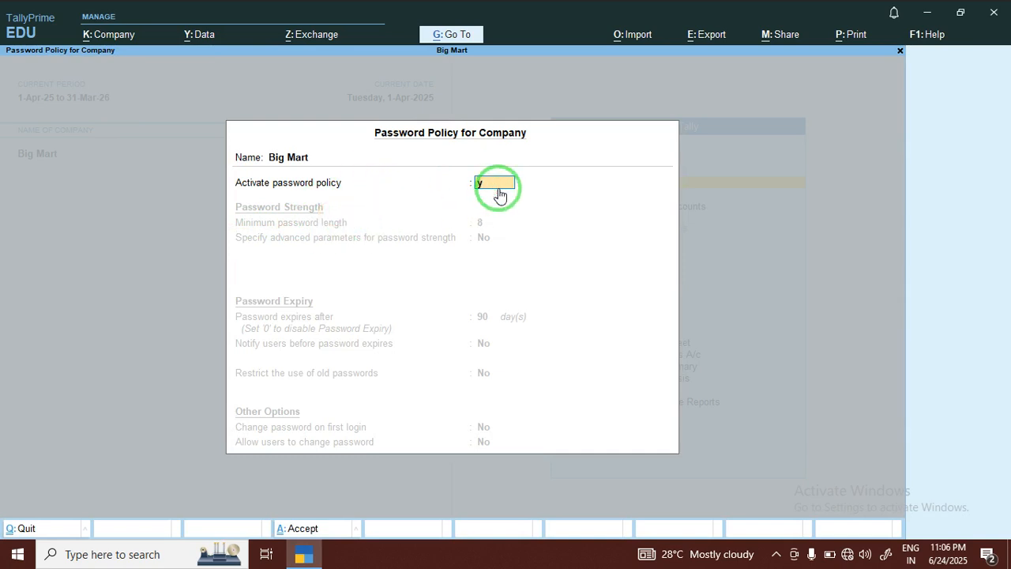
{"action": "key", "text": "y"}
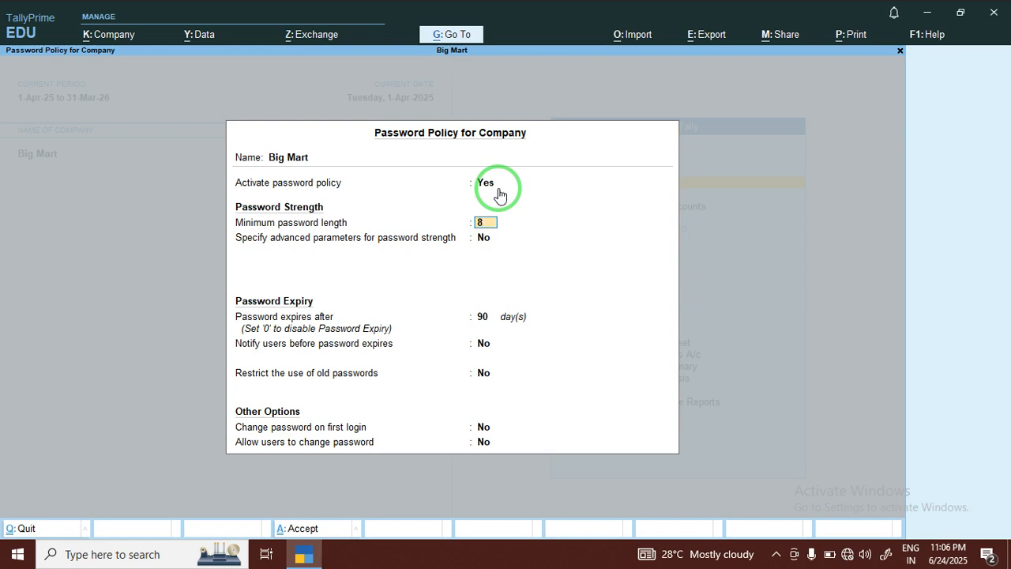
{"action": "left_click", "coordinate": [481, 223]}
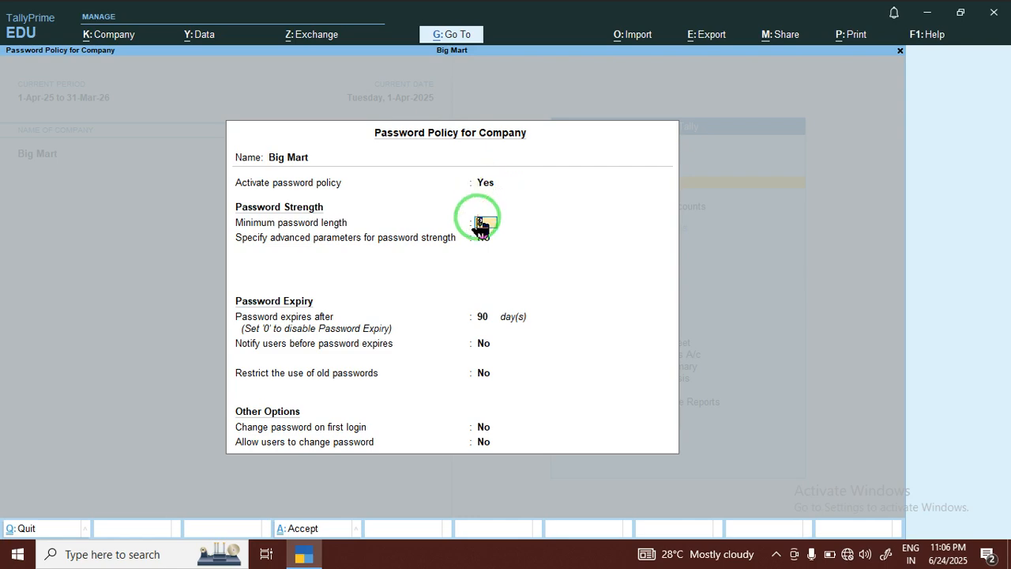
{"action": "left_click", "coordinate": [494, 226]}
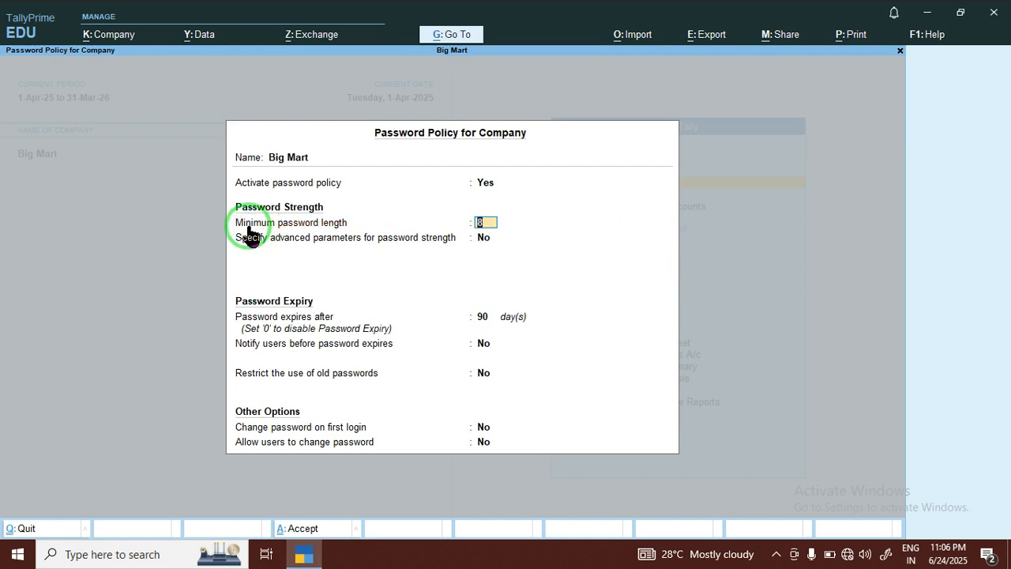
{"action": "left_click", "coordinate": [485, 225]}
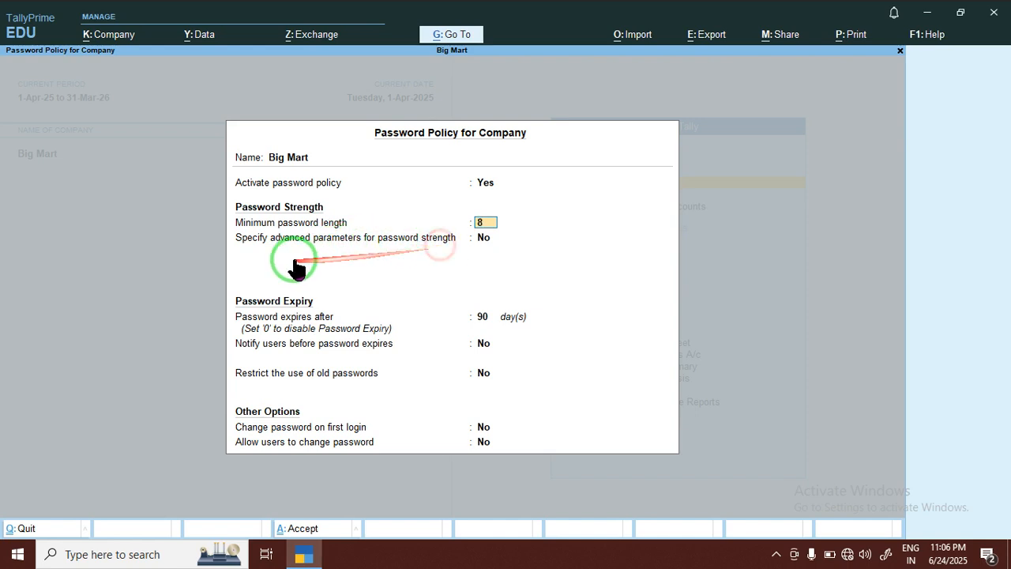
- Enable advanced password strength parameters, requiring at least 2 alphabetic, 4 numeric and 2 special characters
{"action": "left_click", "coordinate": [484, 245]}
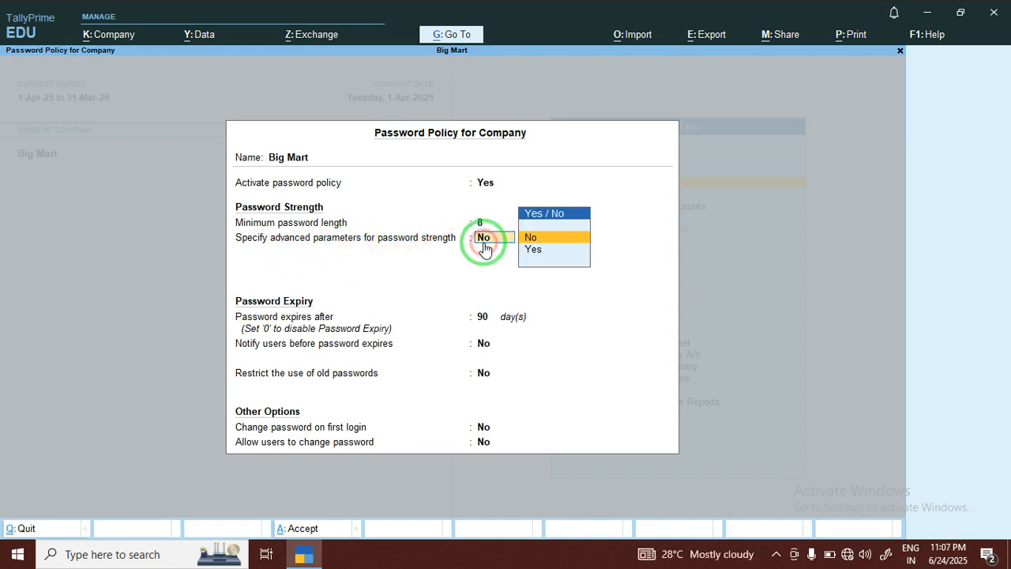
{"action": "key", "text": "Down"}
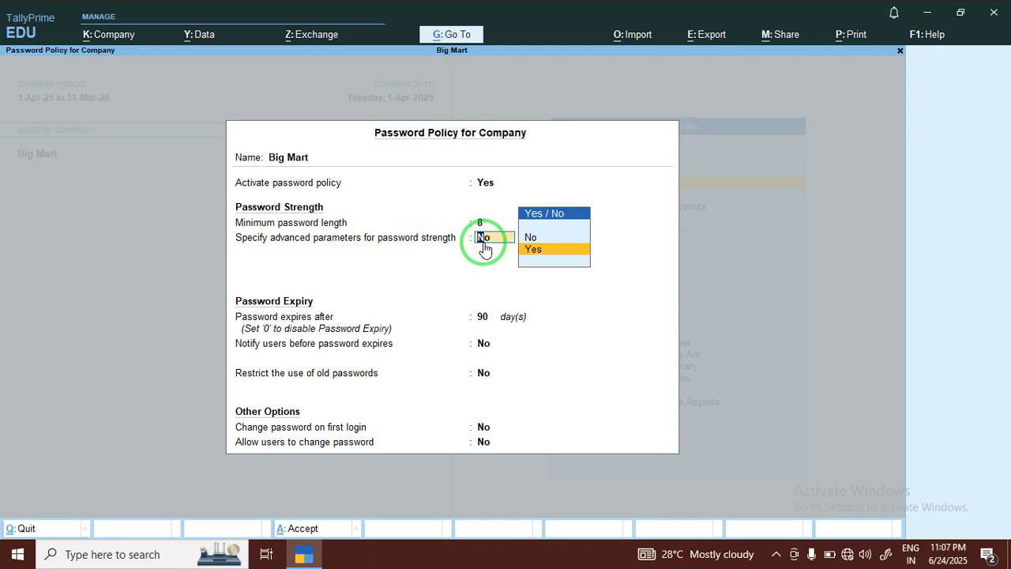
{"action": "key", "text": "Return"}
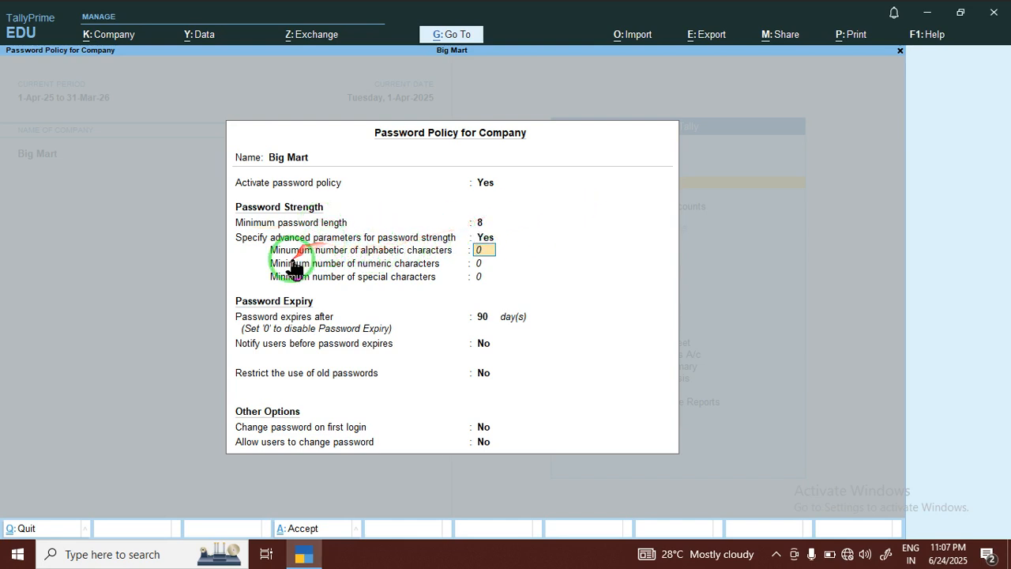
{"action": "type", "text": "2"}
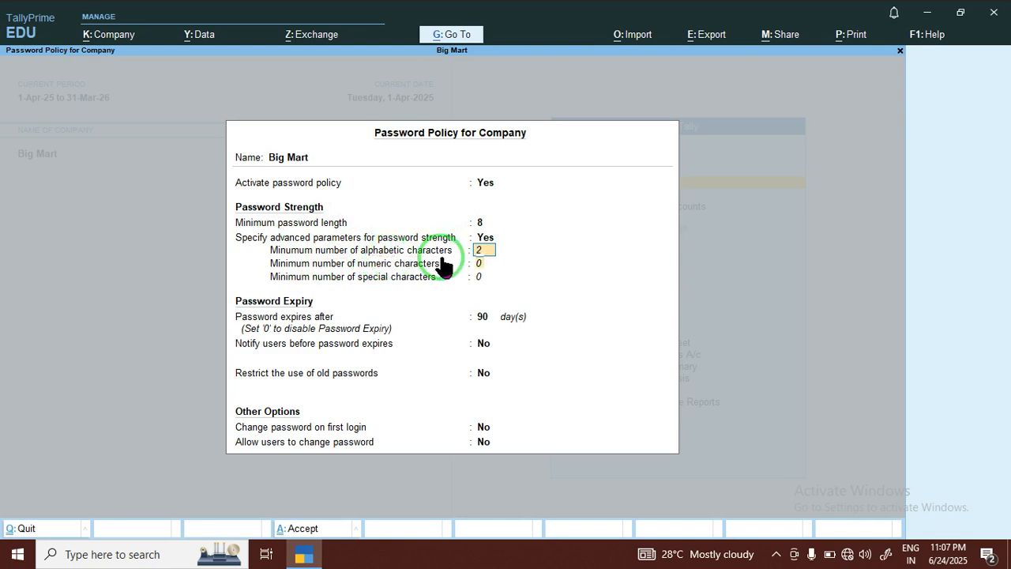
{"action": "key", "text": "Return"}
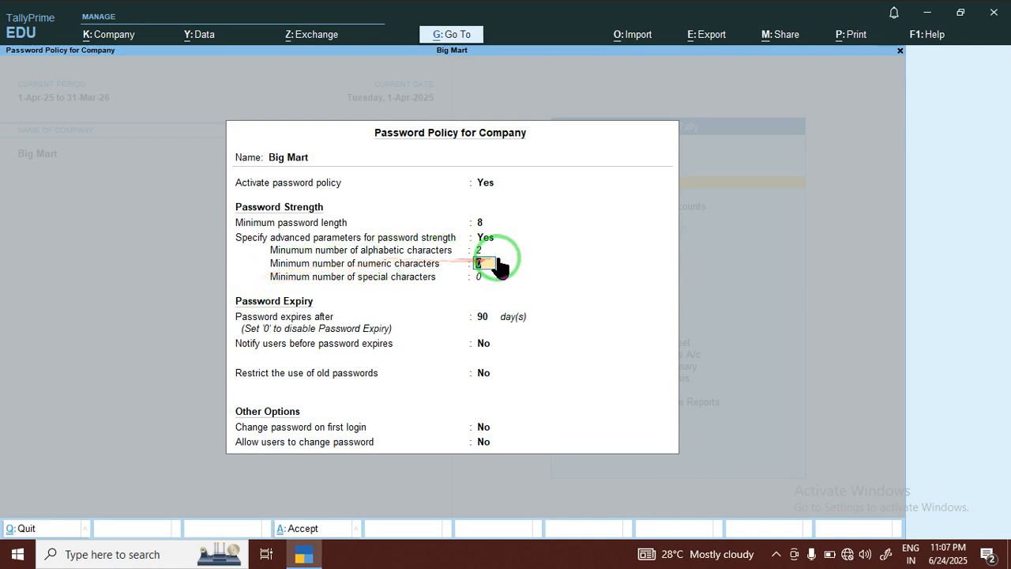
{"action": "key", "text": "Return"}
{"action": "type", "text": "2"}
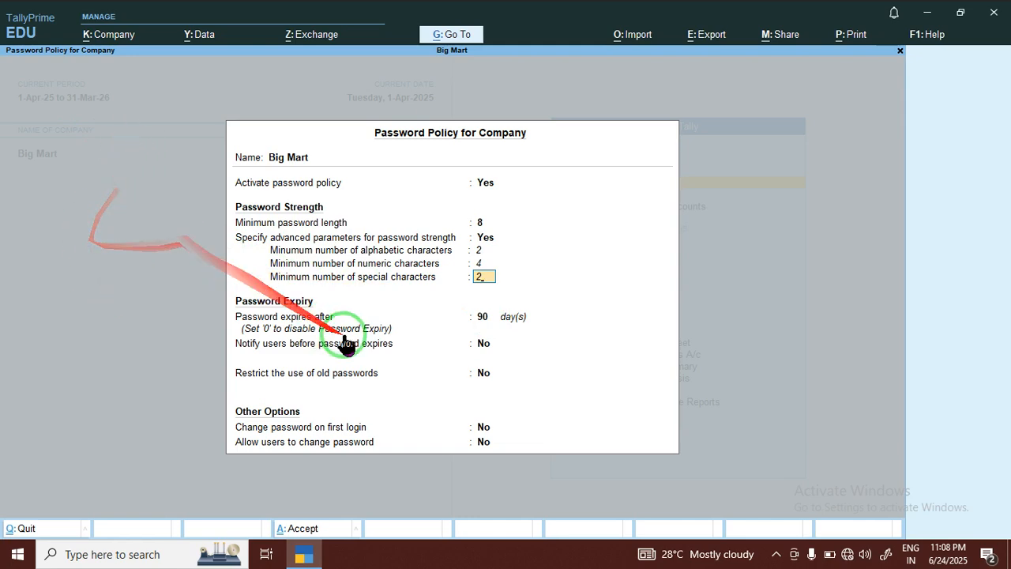
- Set passwords to expire after 30 days and save Big Mart's password policy
{"action": "left_click", "coordinate": [483, 318]}
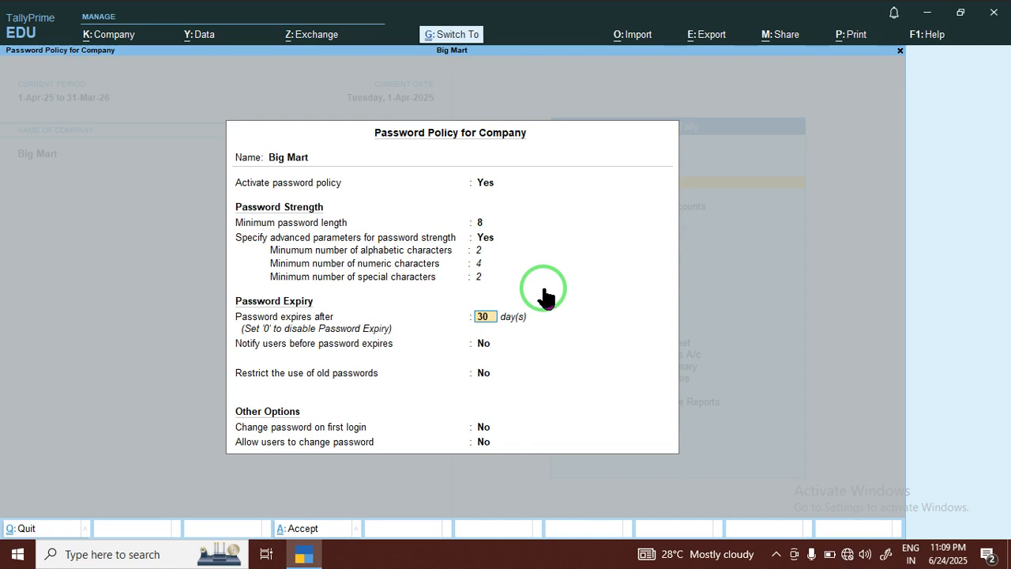
{"action": "key", "text": "ctrl+a"}
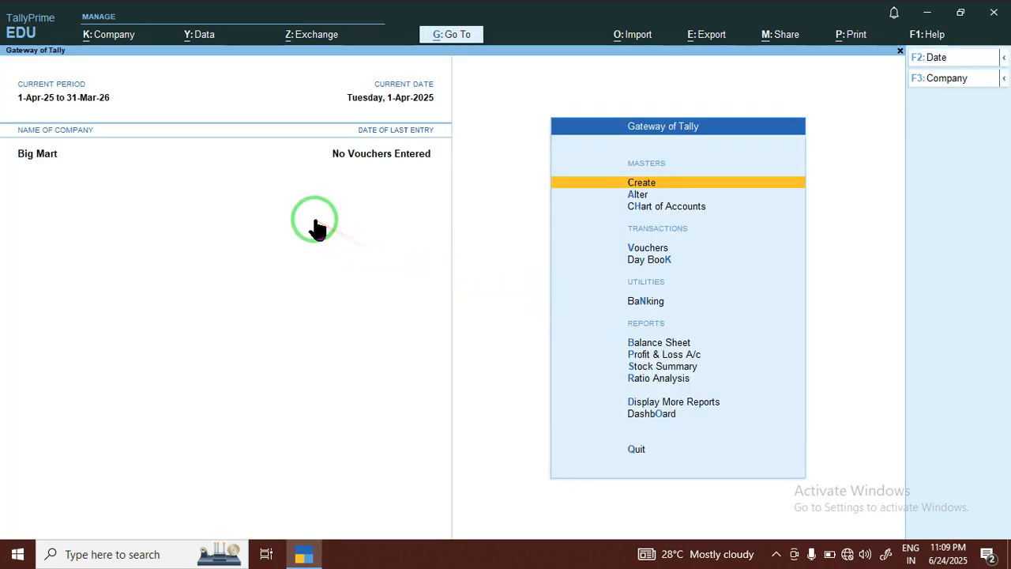
- Add a Data Entry user named "b" with that user's password to Big Mart's list of users and save the list
{"action": "left_click", "coordinate": [117, 36]}
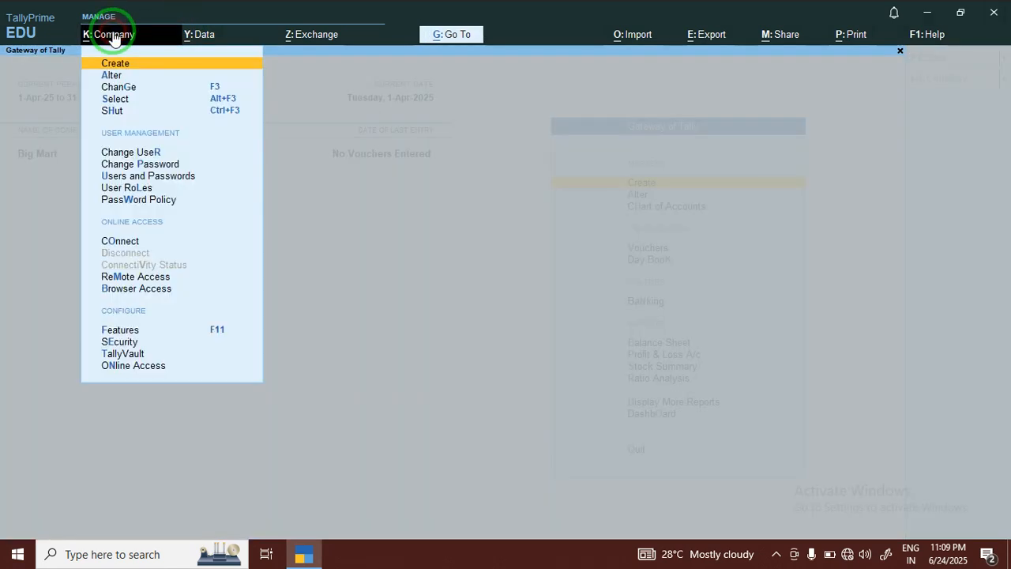
{"action": "left_click", "coordinate": [132, 178]}
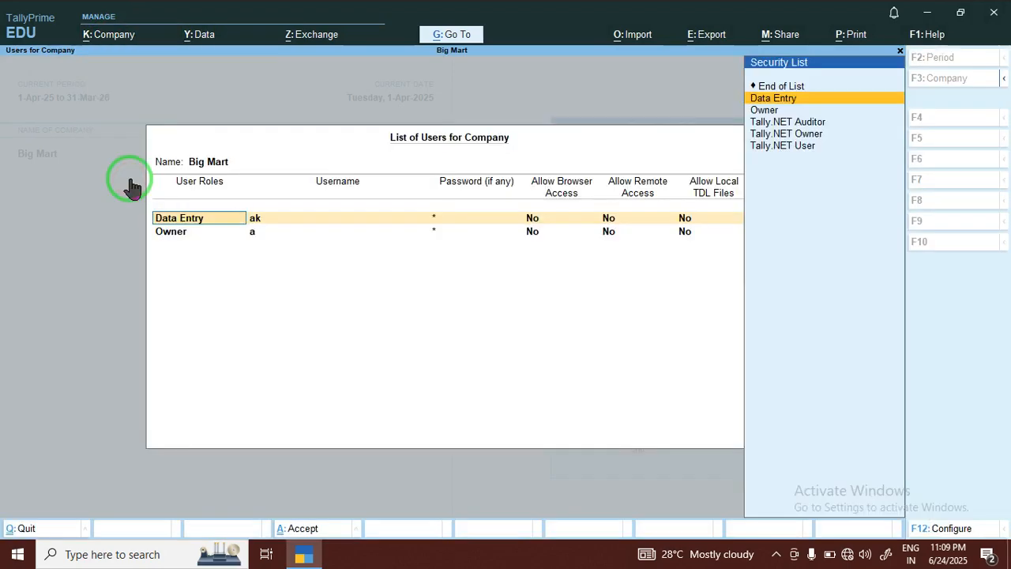
{"action": "left_click", "coordinate": [213, 231]}
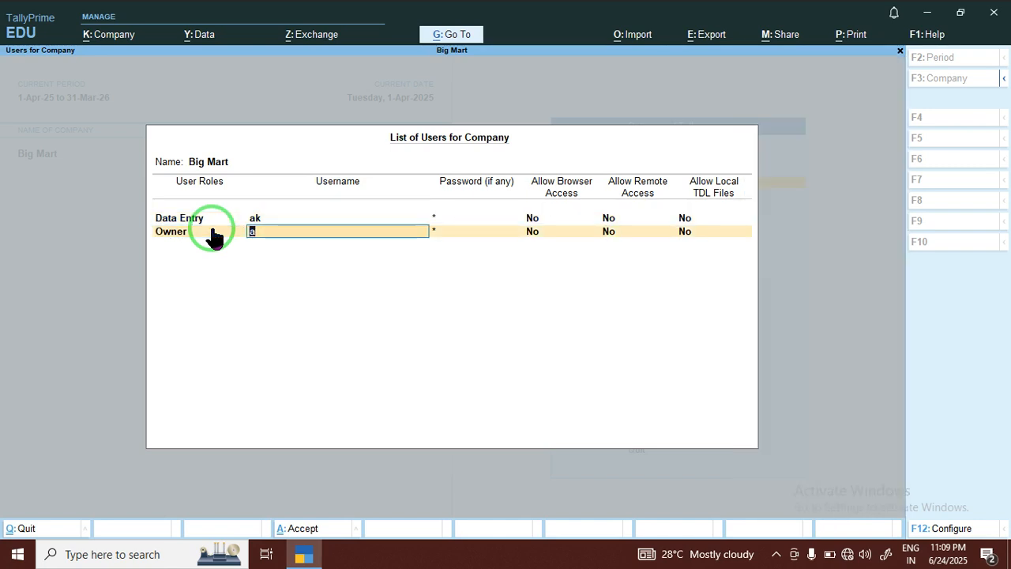
{"action": "key", "text": "Return"}
{"action": "key", "text": "Return"}
{"action": "key", "text": "Return"}
{"action": "key", "text": "Return"}
{"action": "key", "text": "Escape"}
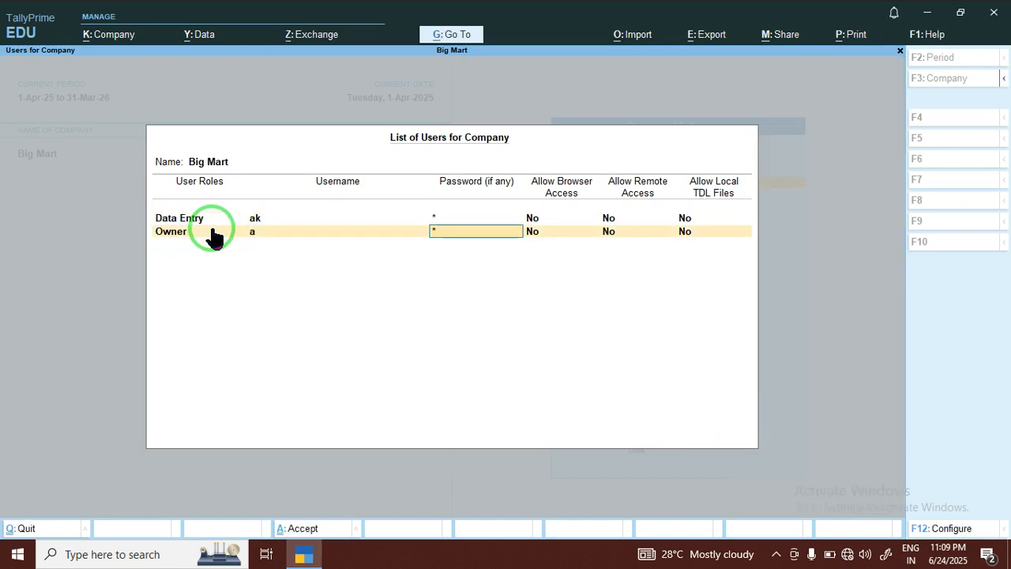
{"action": "key", "text": "Return"}
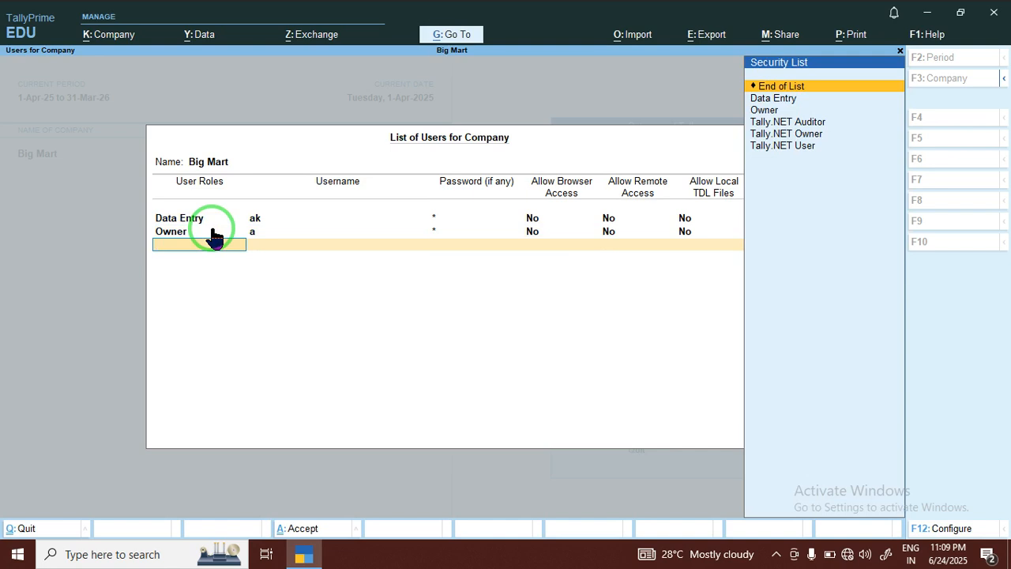
{"action": "key", "text": "Down"}
{"action": "key", "text": "Return"}
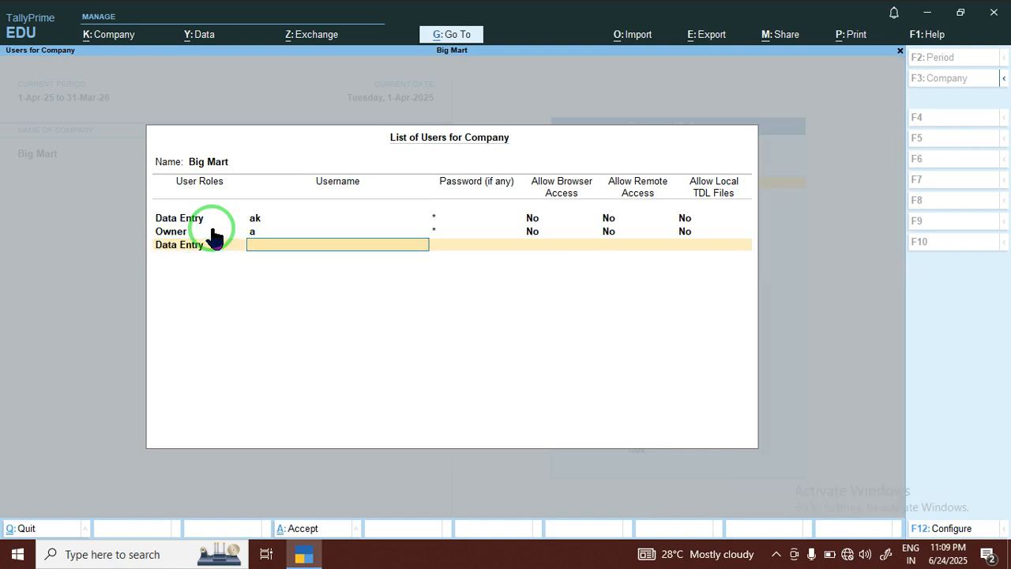
{"action": "key", "text": "Return"}
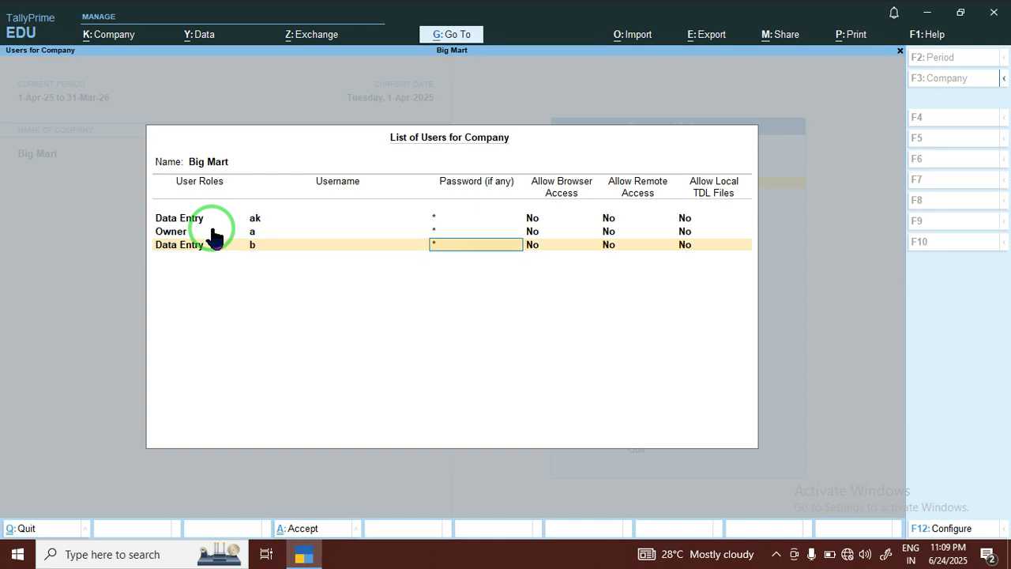
{"action": "key", "text": "Return"}
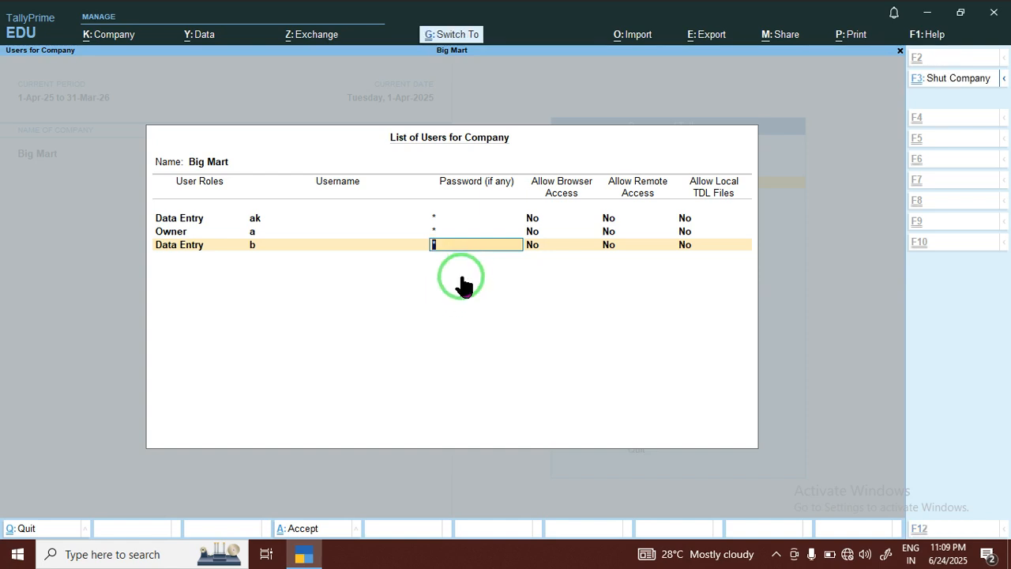
{"action": "key", "text": "ctrl+a"}
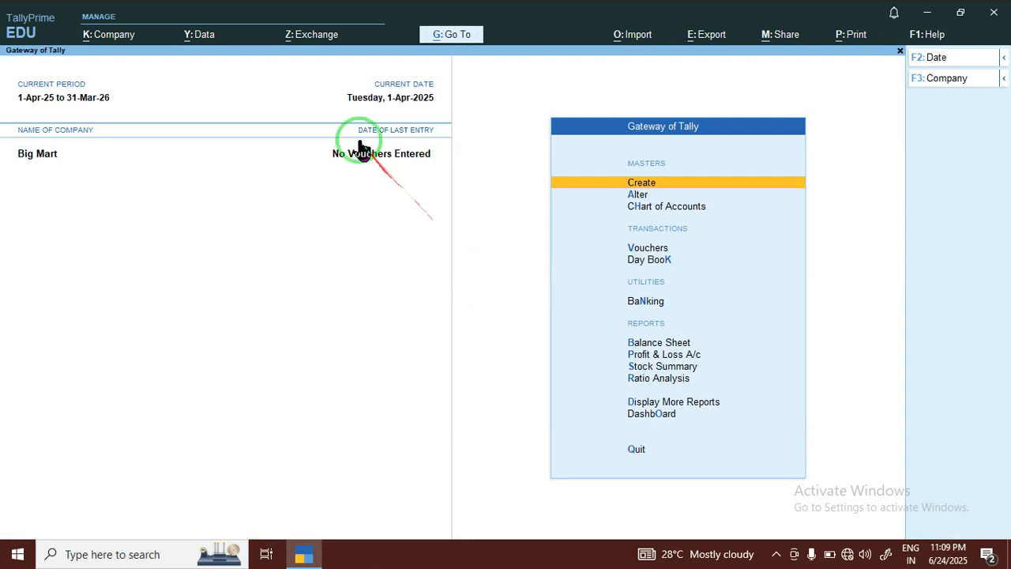
{"action": "left_click", "coordinate": [113, 36]}
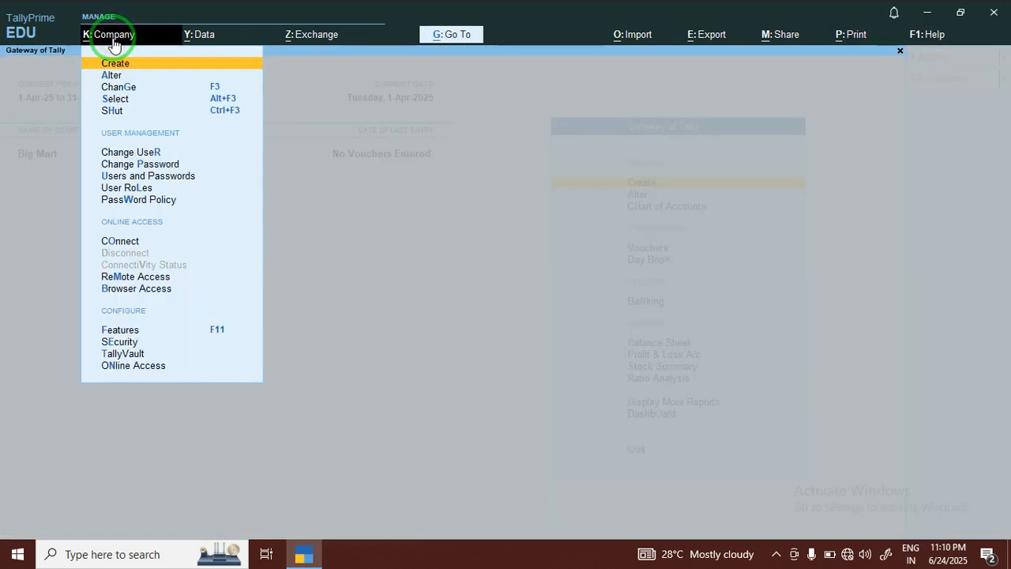
{"action": "left_click", "coordinate": [129, 350]}
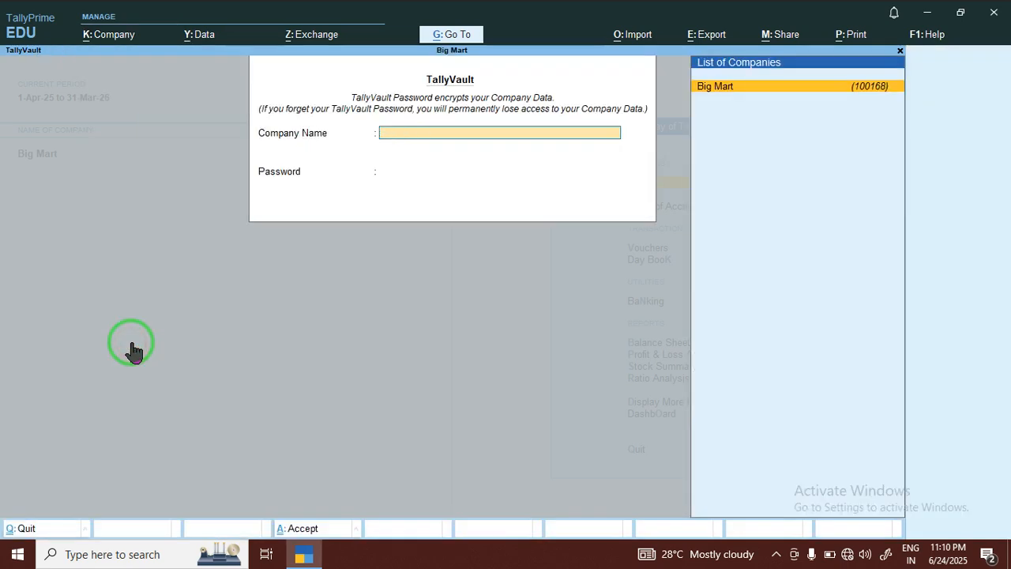
{"action": "key", "text": "Escape"}
{"action": "key", "text": "y"}
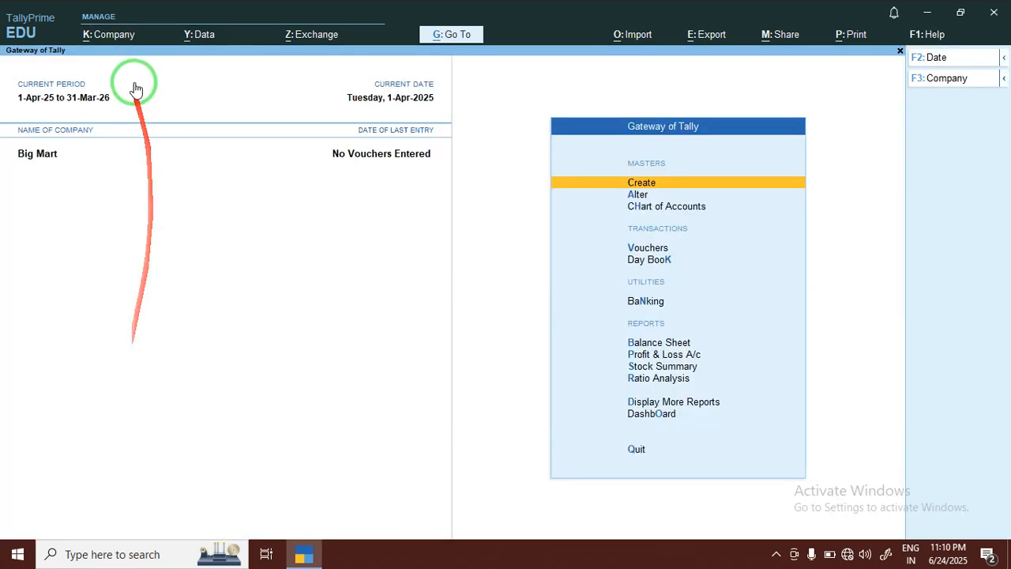
- Set the e-mail ID for browser access to None in Big Mart's security and user access settings, and save them
{"action": "left_click", "coordinate": [104, 36]}
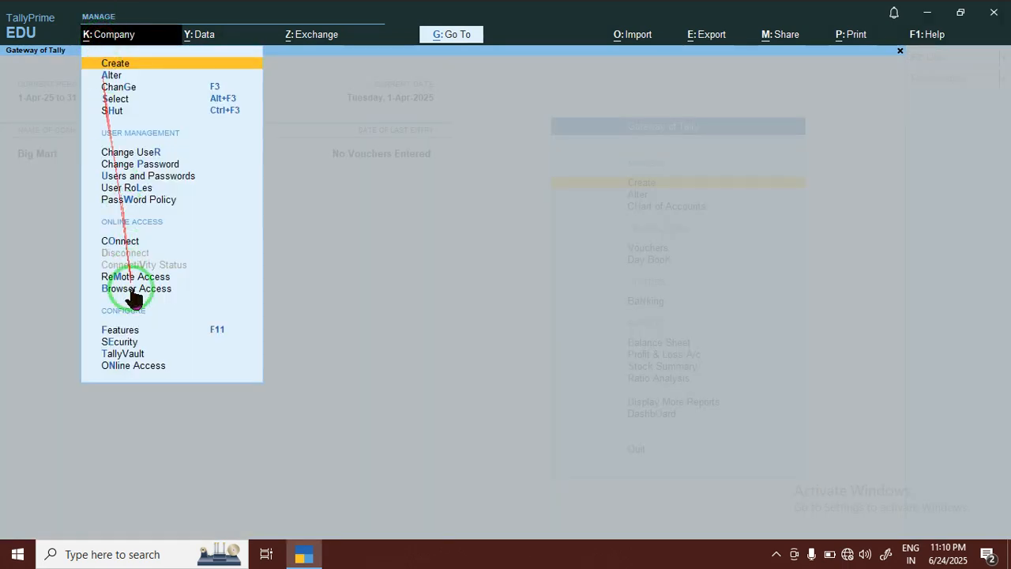
{"action": "left_click", "coordinate": [118, 341]}
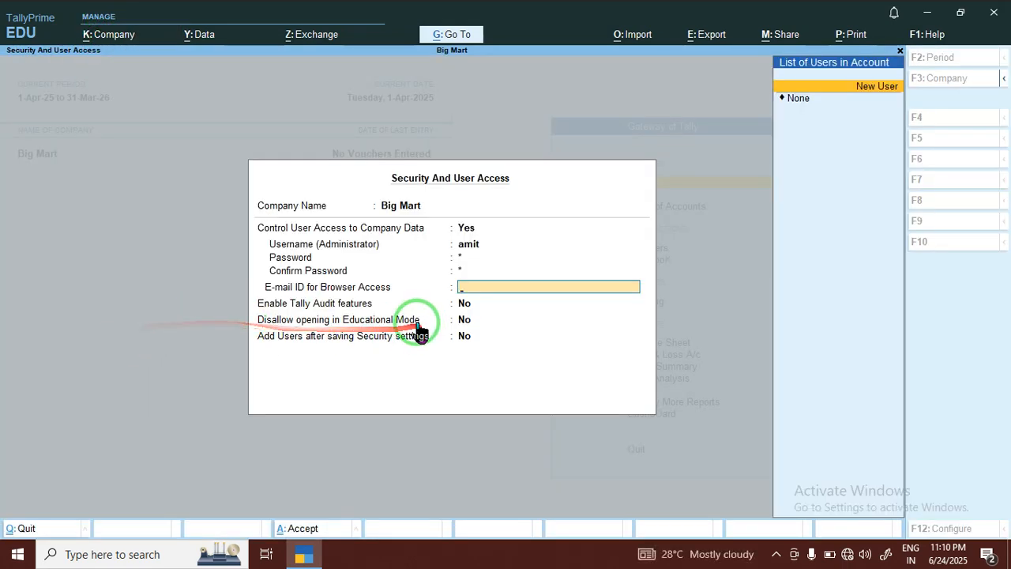
{"action": "key", "text": "Down"}
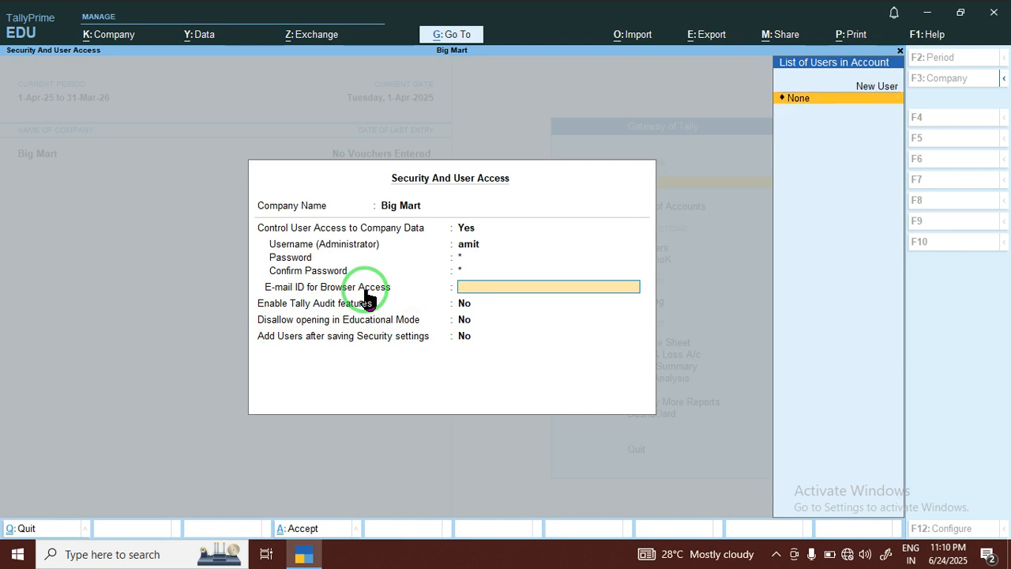
{"action": "key", "text": "Return"}
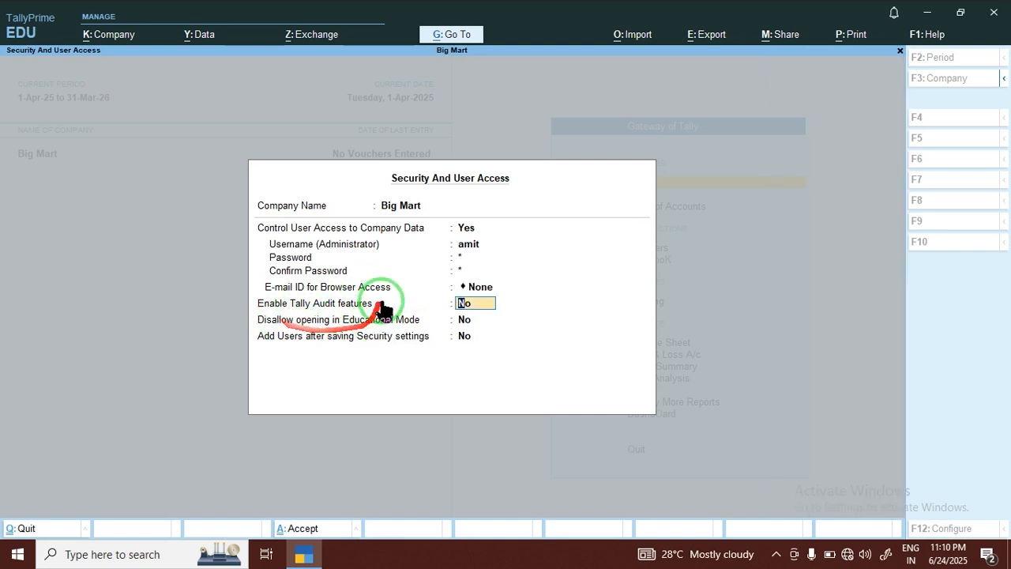
{"action": "left_click", "coordinate": [315, 270]}
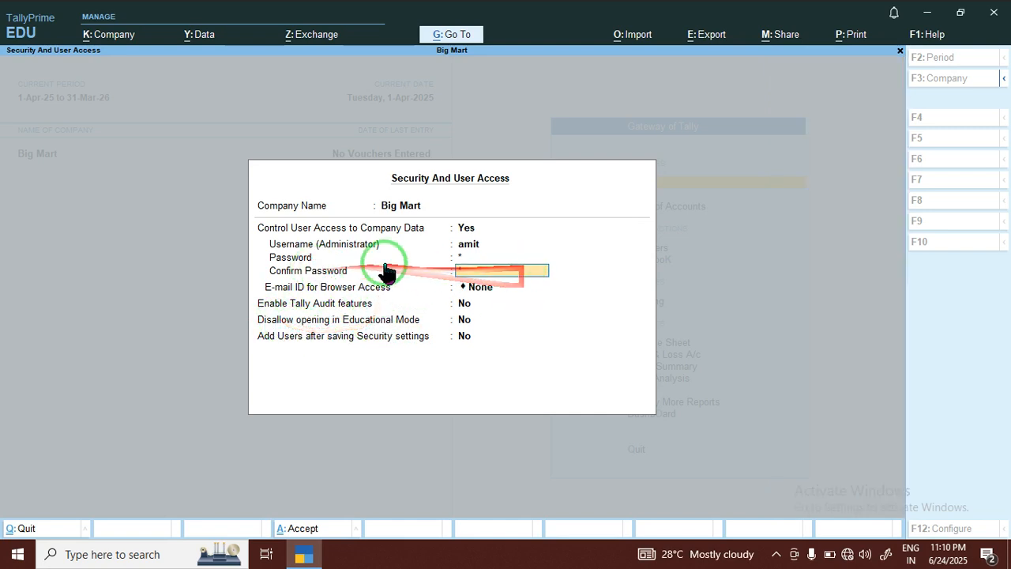
{"action": "left_click", "coordinate": [467, 258]}
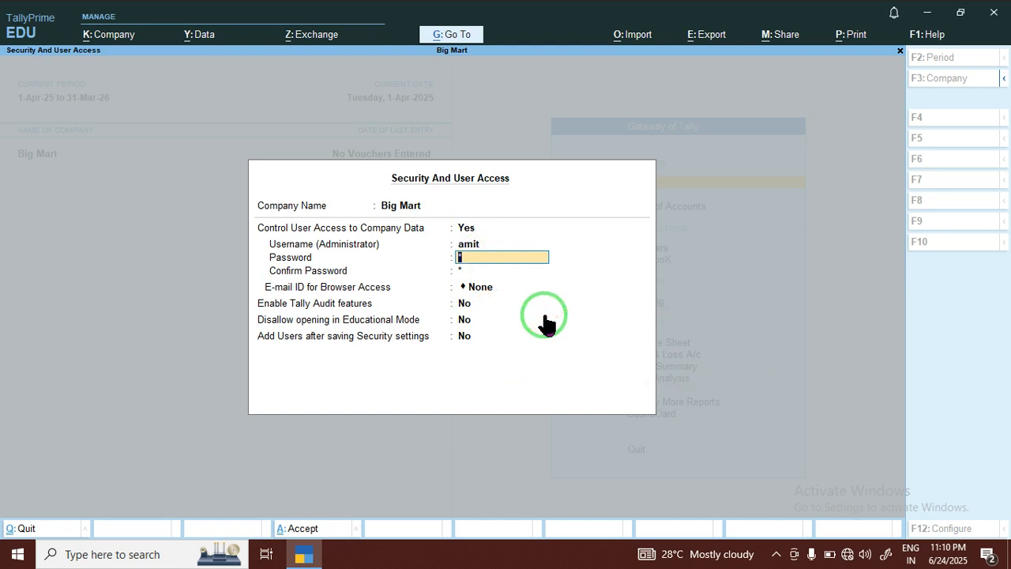
{"action": "key", "text": "ctrl"}
{"action": "key", "text": "ctrl+a"}
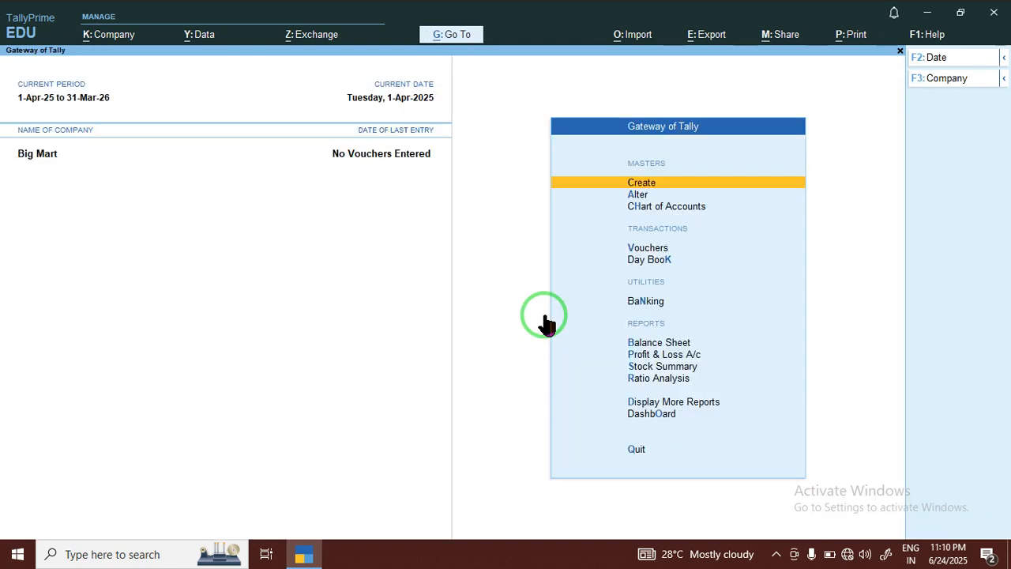